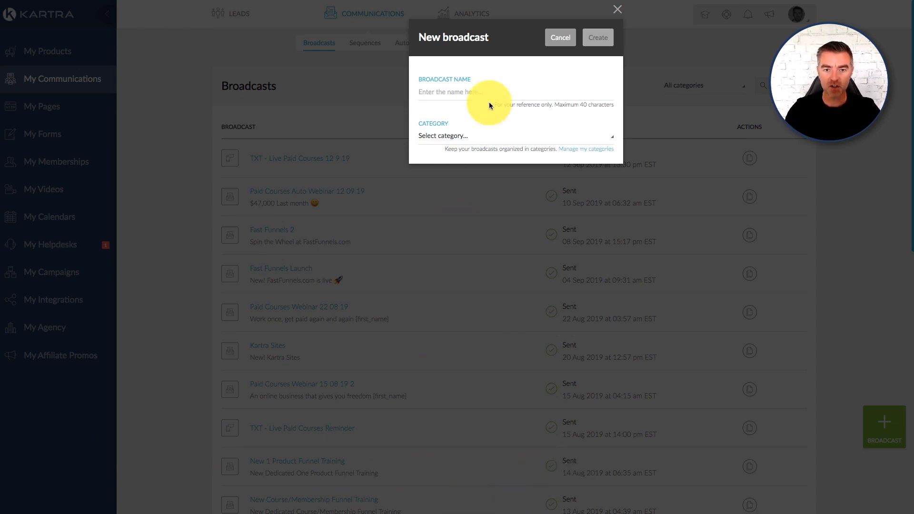
- Create a new broadcast named dfdsfsdfsdf with the category set to No category in particular
left_click(460, 93)
type("dfdsfsdf")
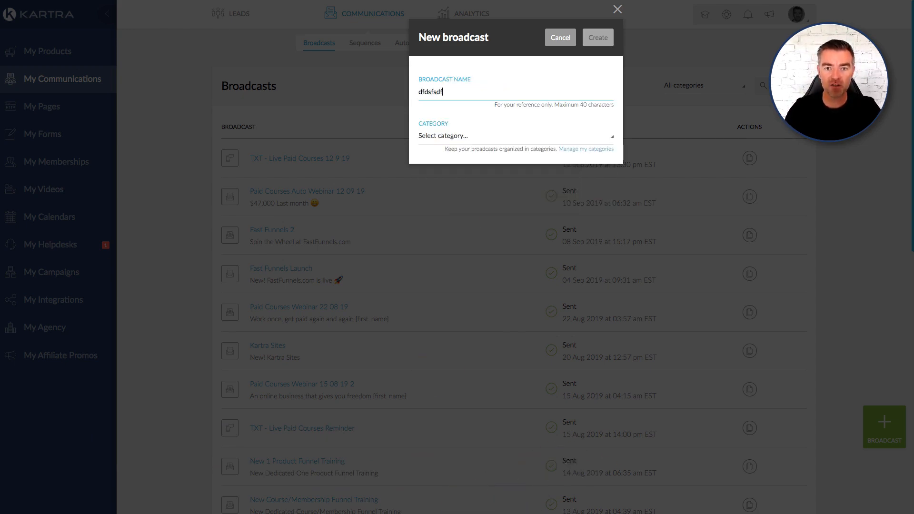
type("dsf")
left_click(434, 137)
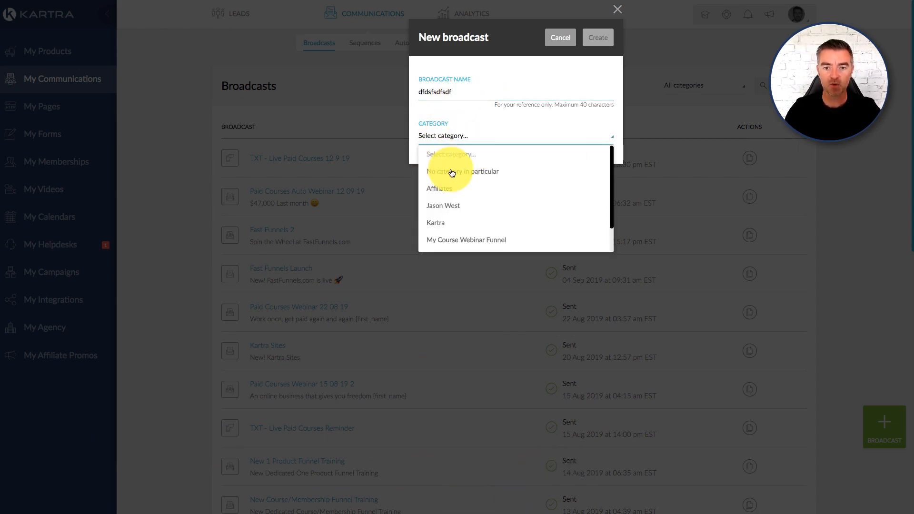
left_click(452, 173)
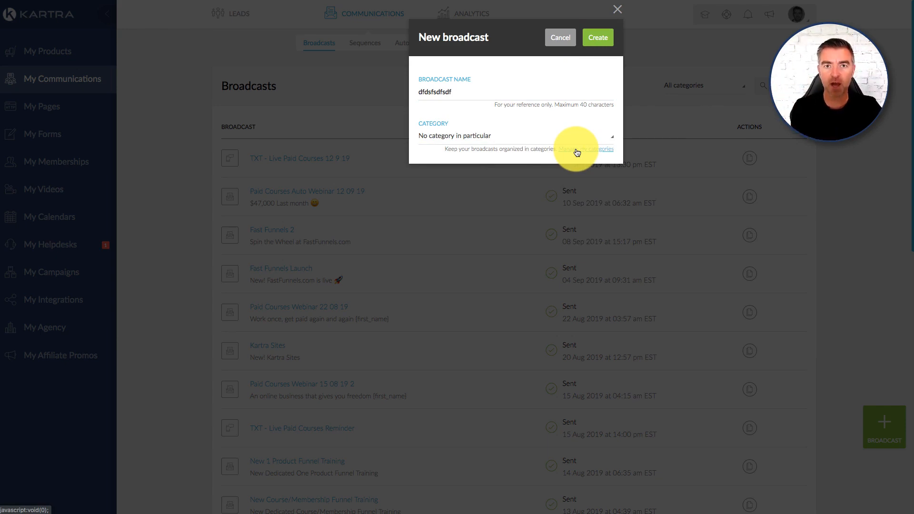
left_click(601, 42)
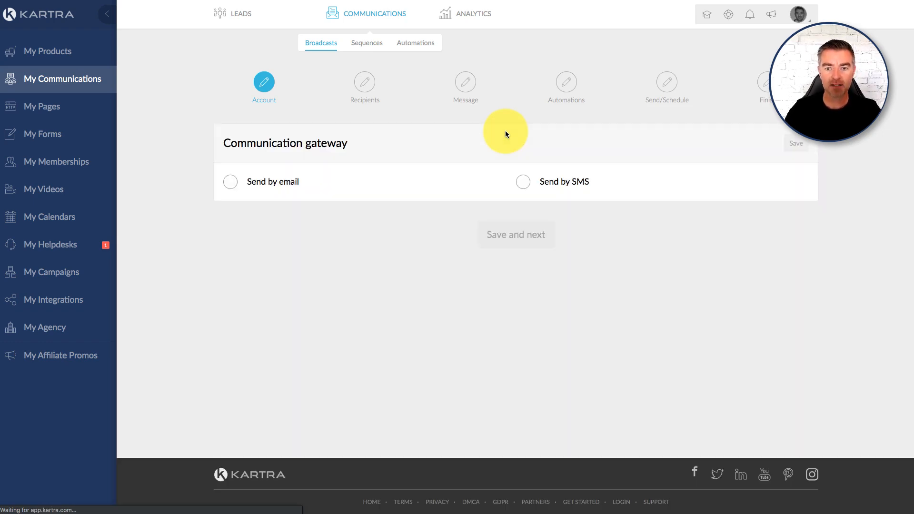
- Set the communication gateway to Send by email, save it and proceed to the recipients stage
left_click(230, 185)
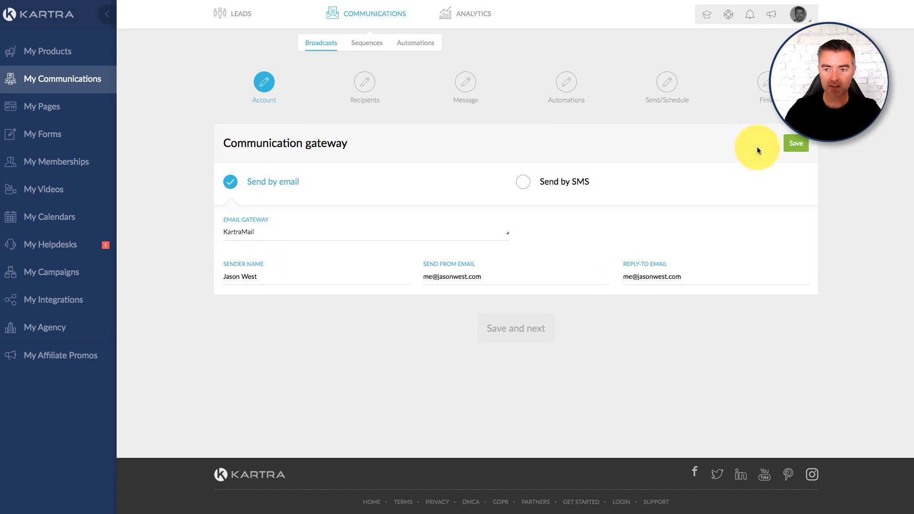
left_click(806, 145)
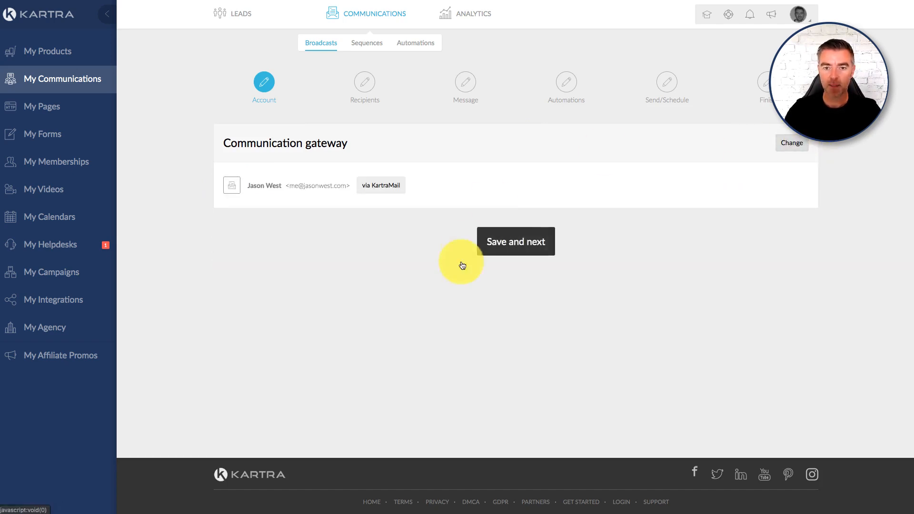
left_click(524, 241)
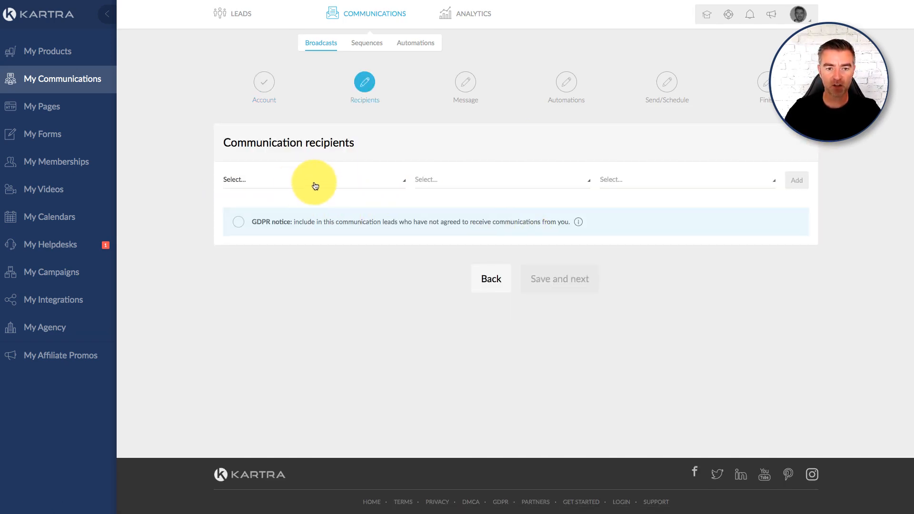
- Add Everybody in my database as the broadcast's recipients and proceed to the message stage
left_click(309, 183)
left_click(265, 214)
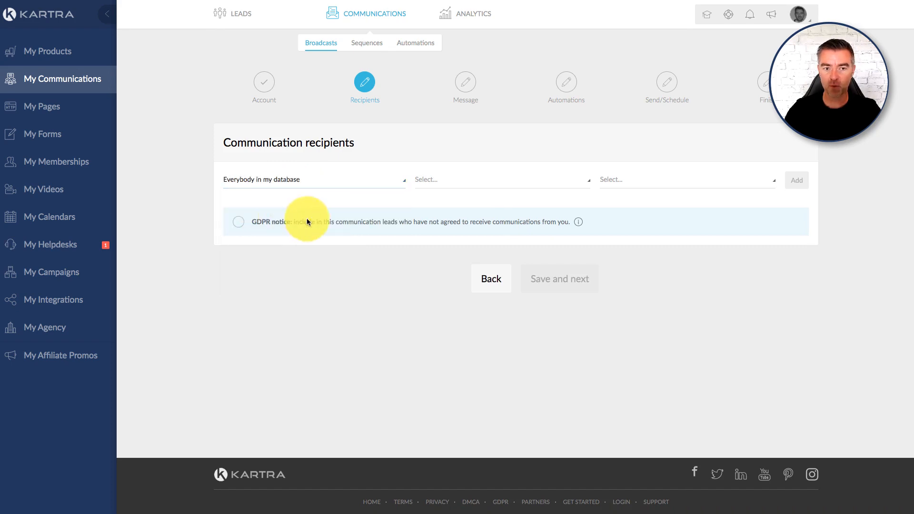
left_click(798, 181)
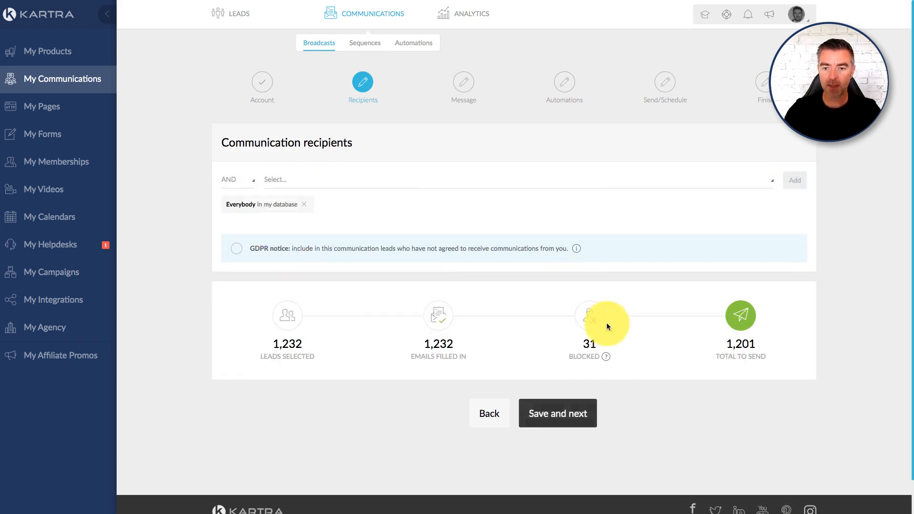
left_click(571, 410)
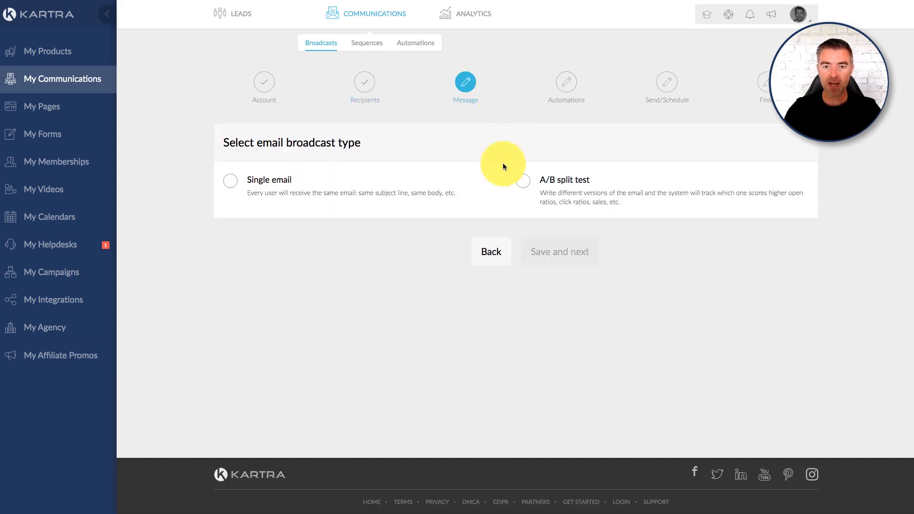
- Set the email broadcast type to Single email, trying the A/B split test option along the way
left_click(264, 184)
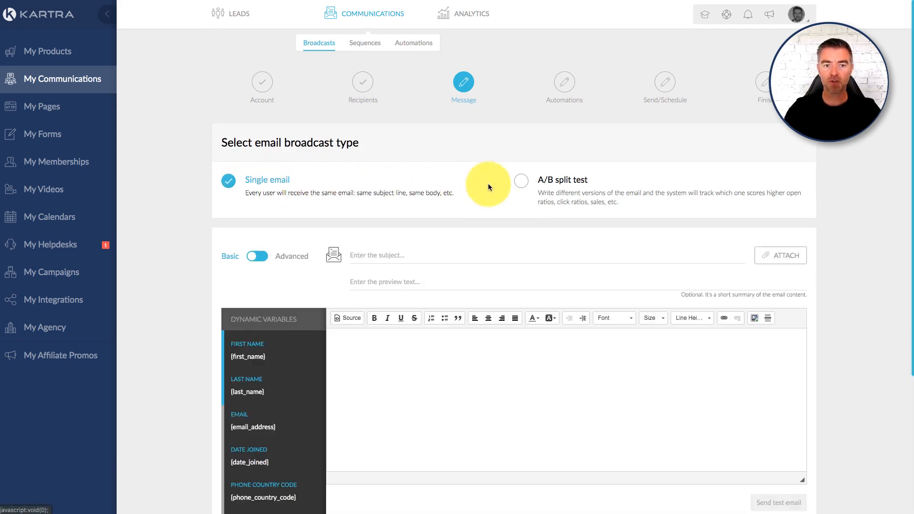
left_click(522, 182)
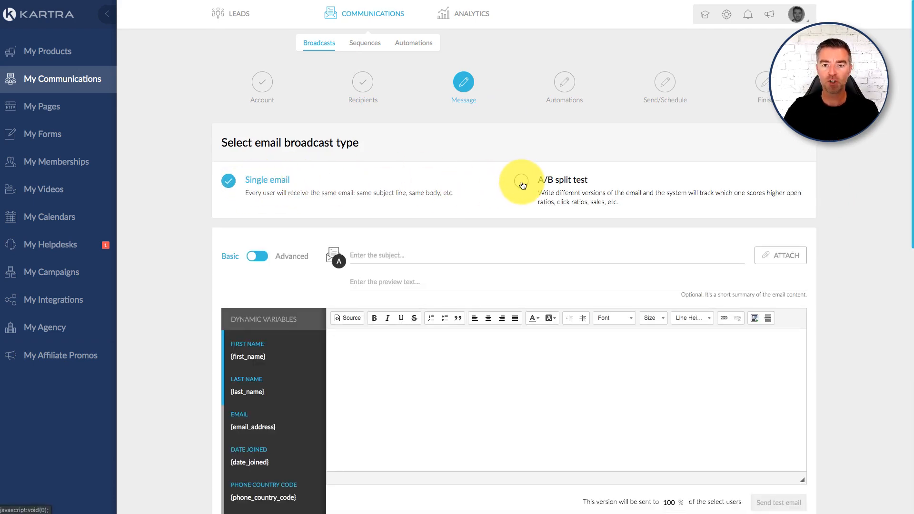
left_click(230, 183)
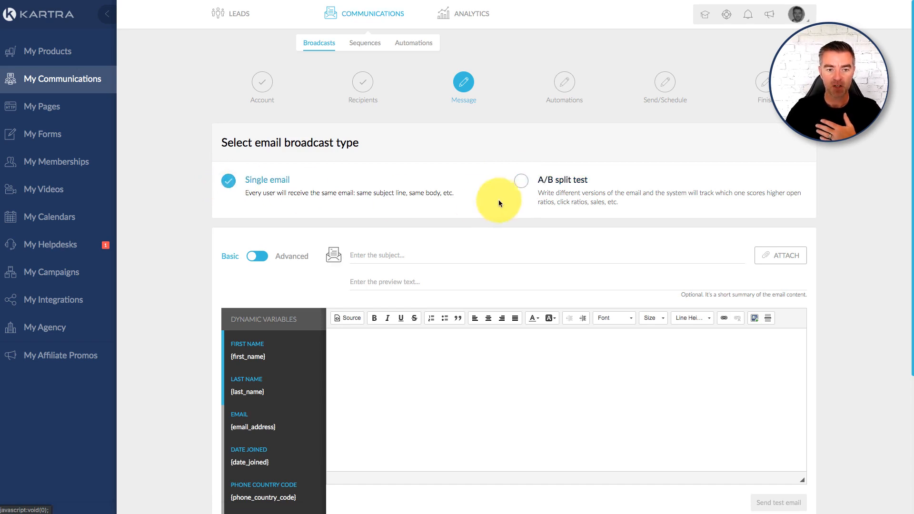
- Try out the basic message editor with three lines of placeholder text and clear the body
scroll(478, 204, "down", 2)
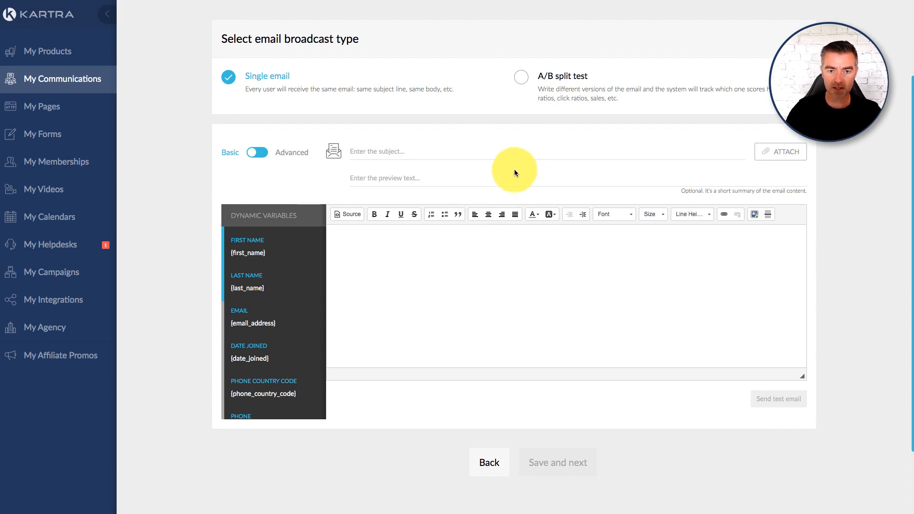
left_click(498, 257)
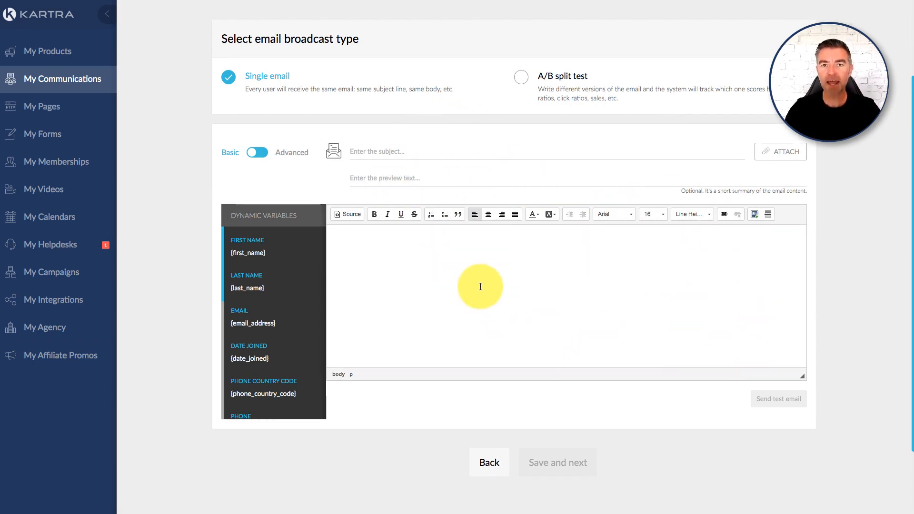
type("tyhtyhytr")
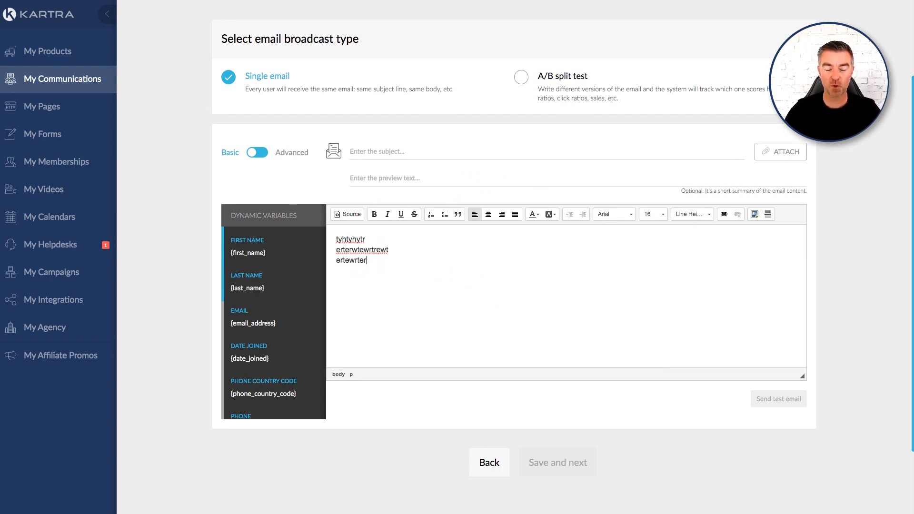
type("wt")
left_click_drag(378, 260, 329, 230)
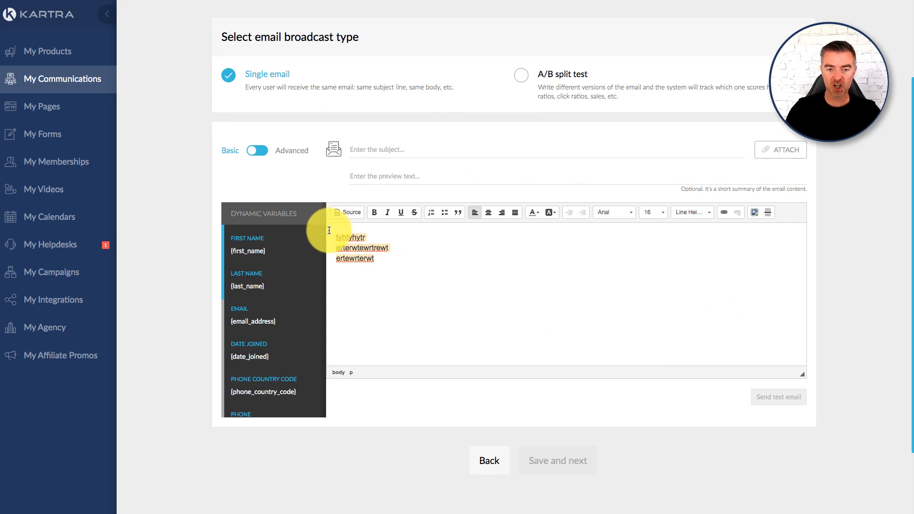
key("BackSpace")
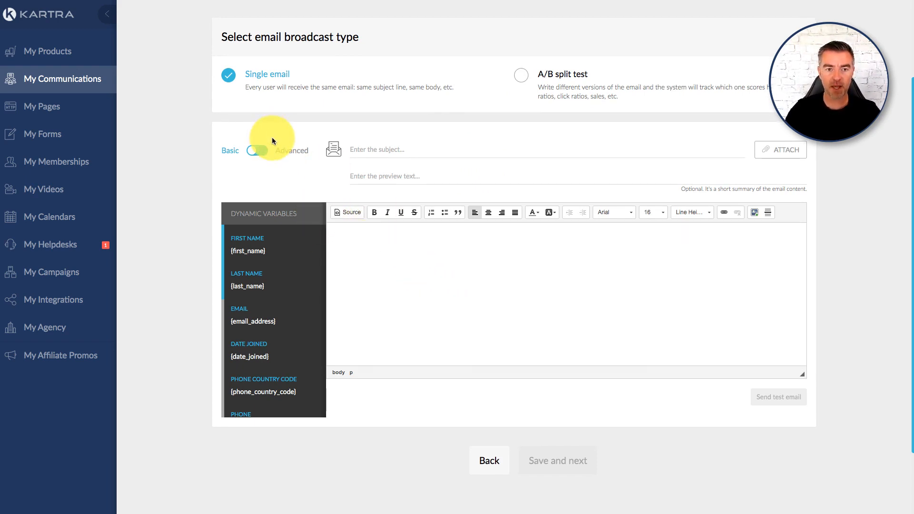
- Switch the message editor from Basic to Advanced and open the Full templates among the design templates
scroll(261, 153, "up", 1)
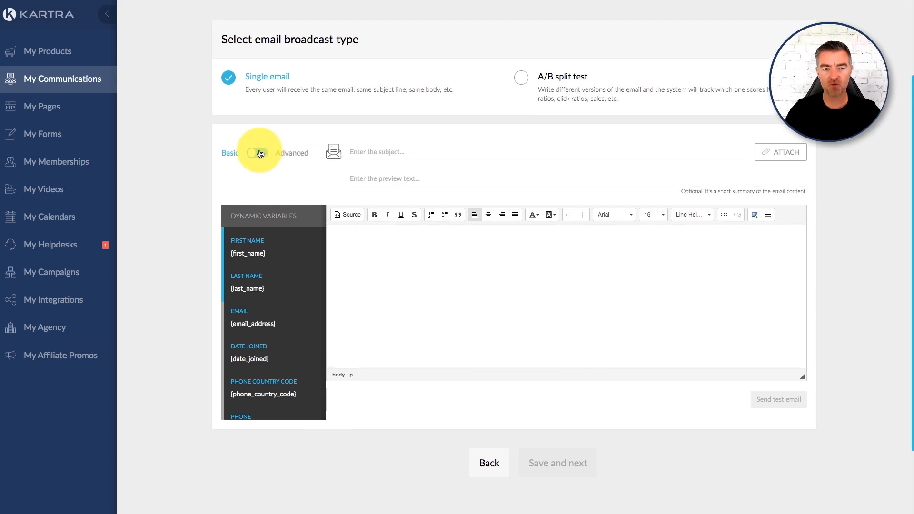
left_click(259, 154)
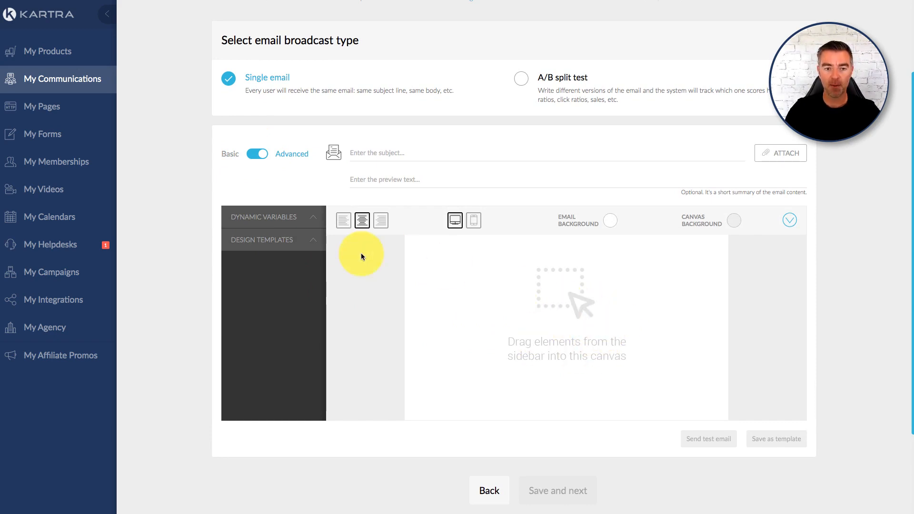
left_click(288, 245)
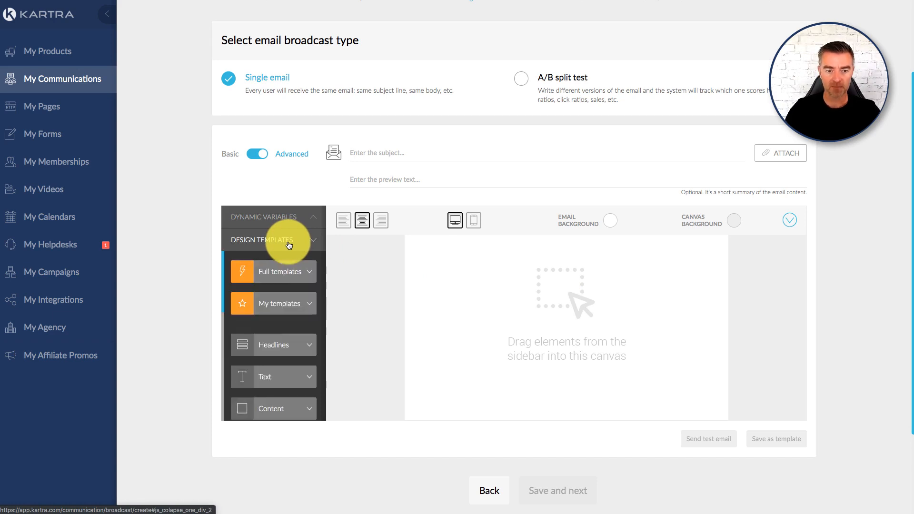
left_click(302, 276)
- Browse the full templates and place the blue Consectetur Adipiscing template with the blue footer on the empty email canvas
scroll(303, 277, "down", 5)
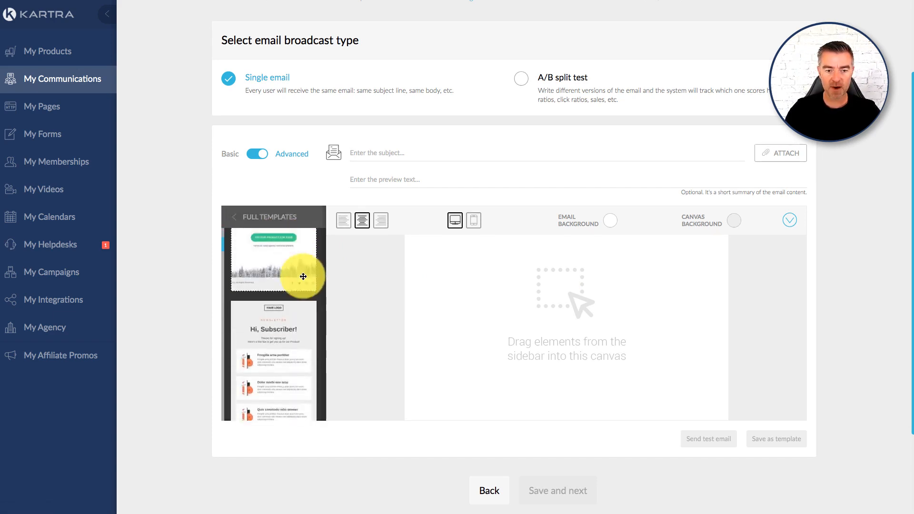
scroll(303, 277, "down", 8)
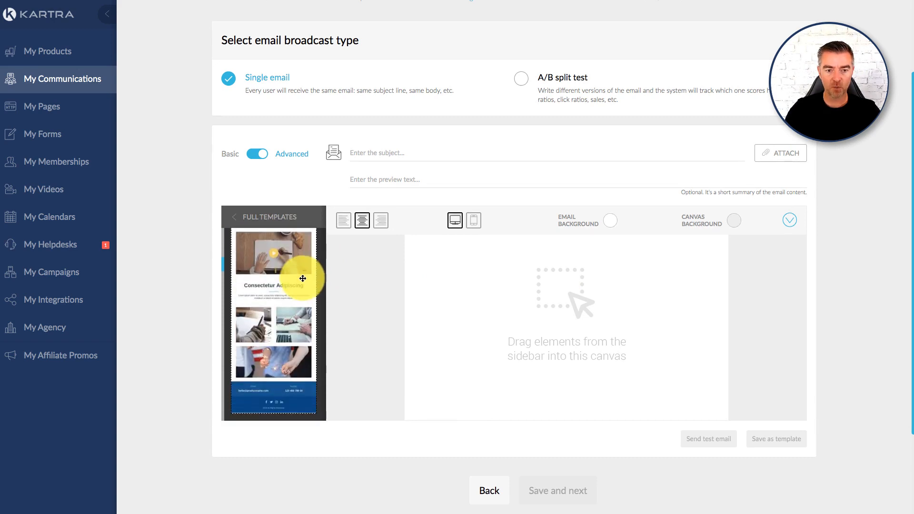
scroll(303, 278, "down", 10)
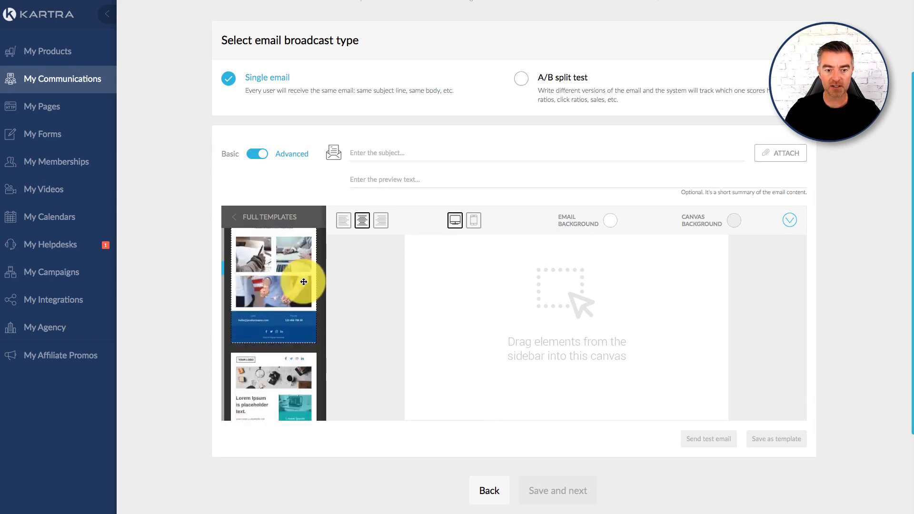
scroll(303, 281, "down", 10)
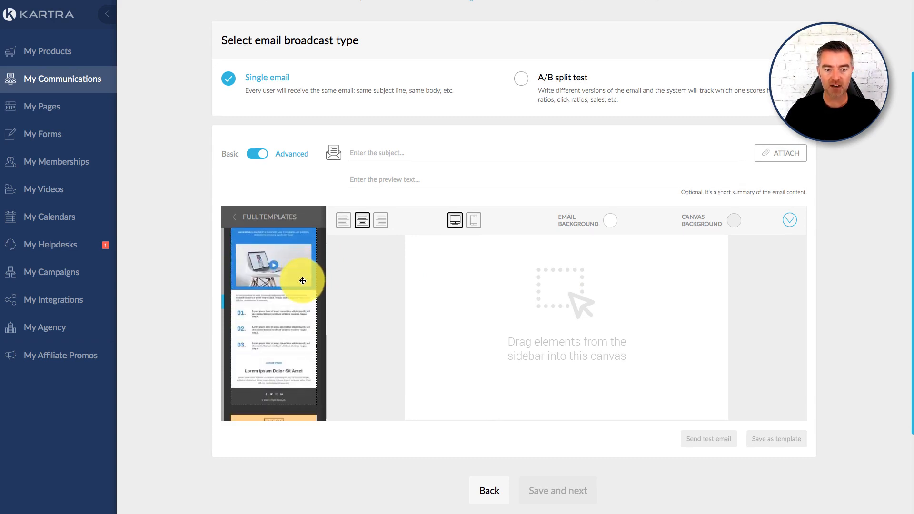
scroll(302, 281, "down", 2)
scroll(303, 281, "up", 2)
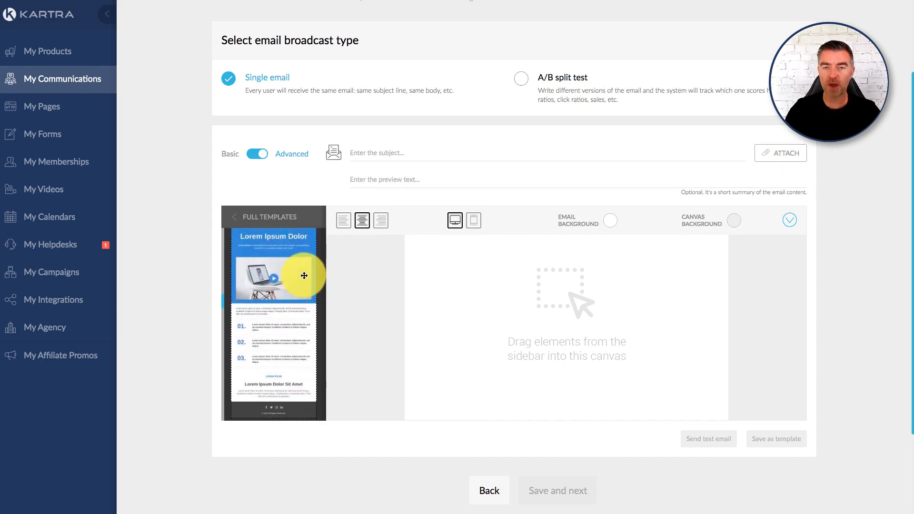
scroll(304, 276, "down", 8)
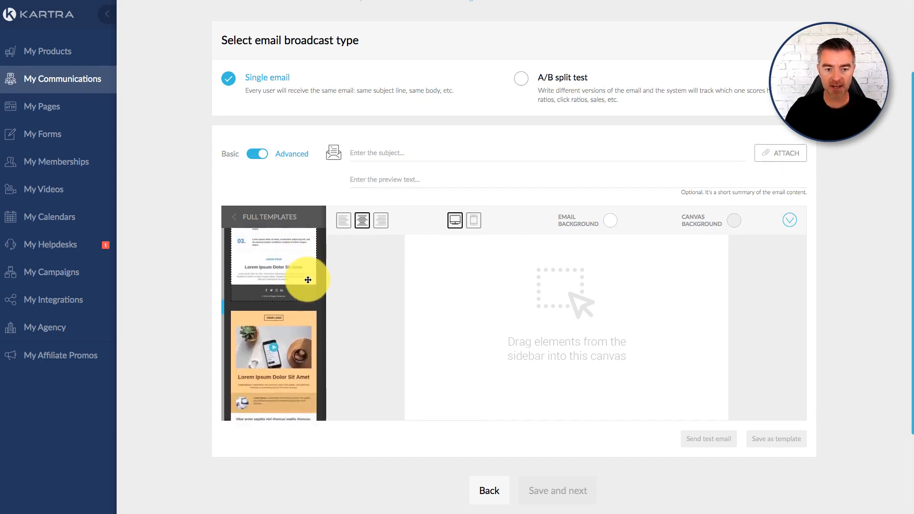
scroll(308, 282, "up", 8)
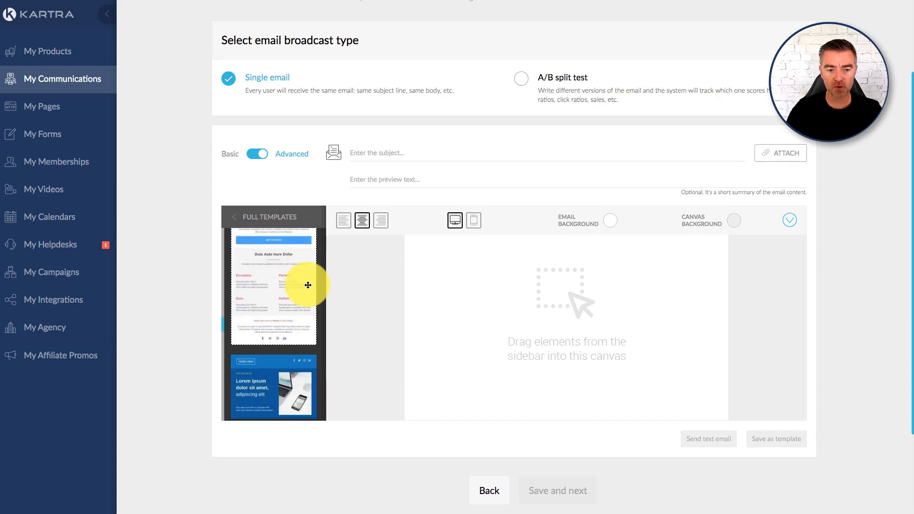
scroll(308, 285, "down", 10)
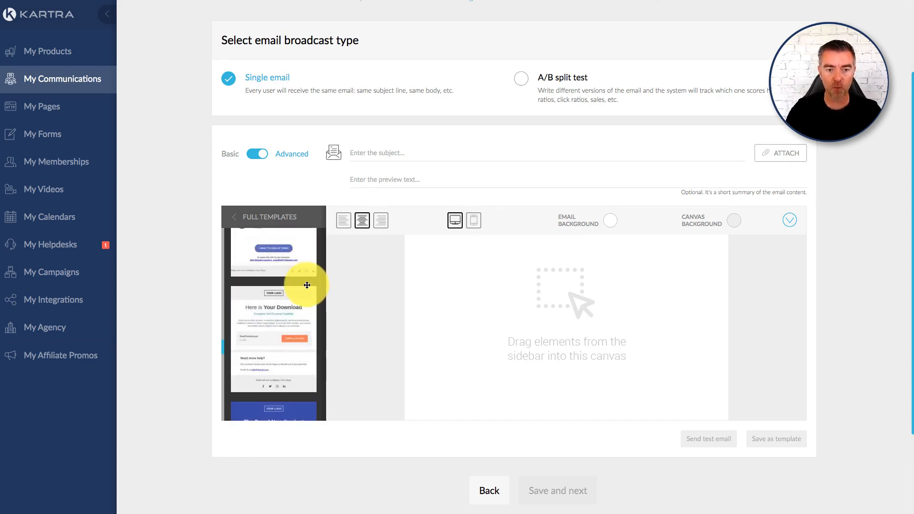
scroll(306, 291, "down", 12)
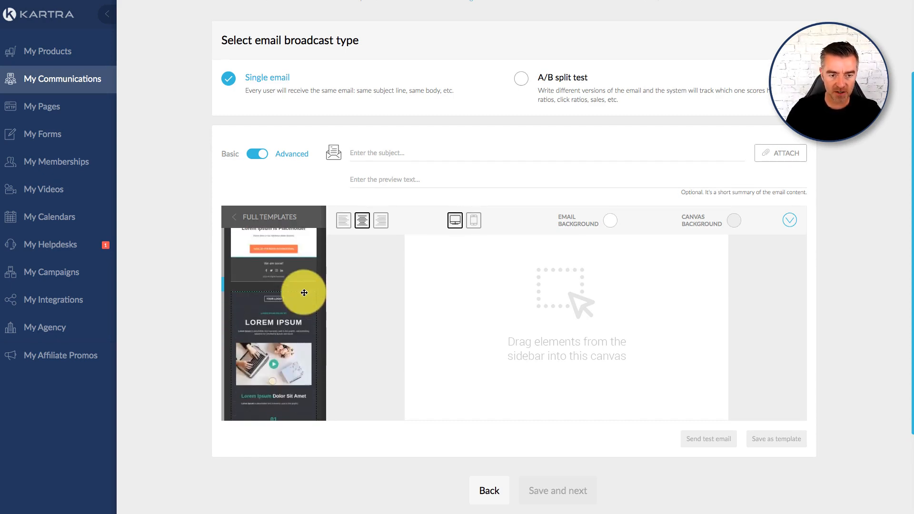
scroll(302, 292, "down", 12)
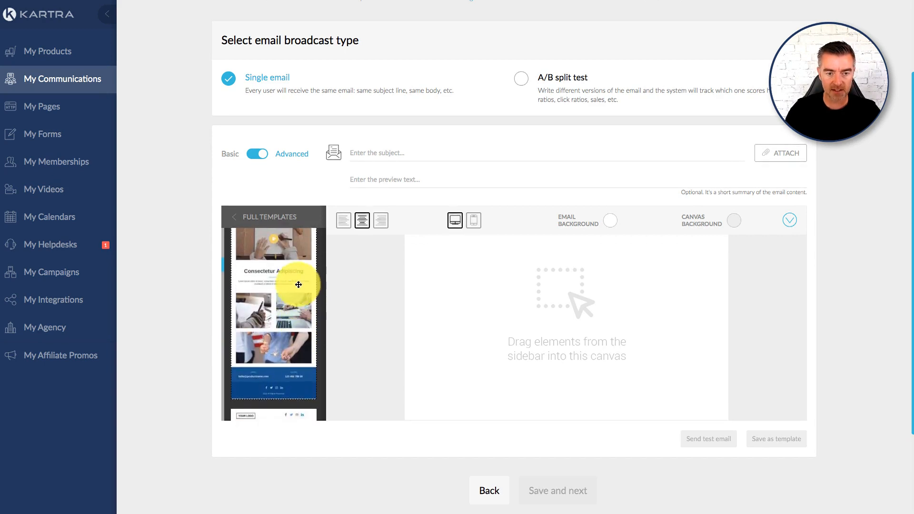
left_click_drag(258, 273, 549, 257)
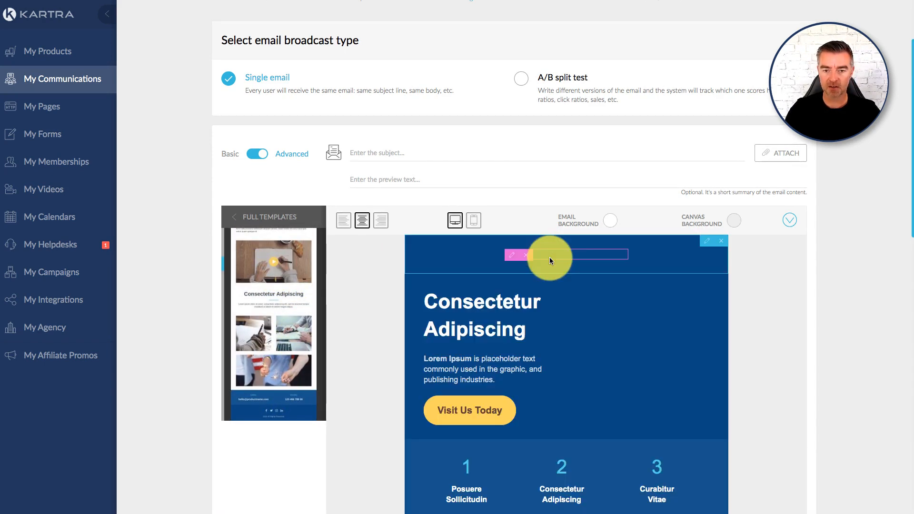
- Review the sections of the placed template from its header down to the video image
scroll(683, 364, "down", 4)
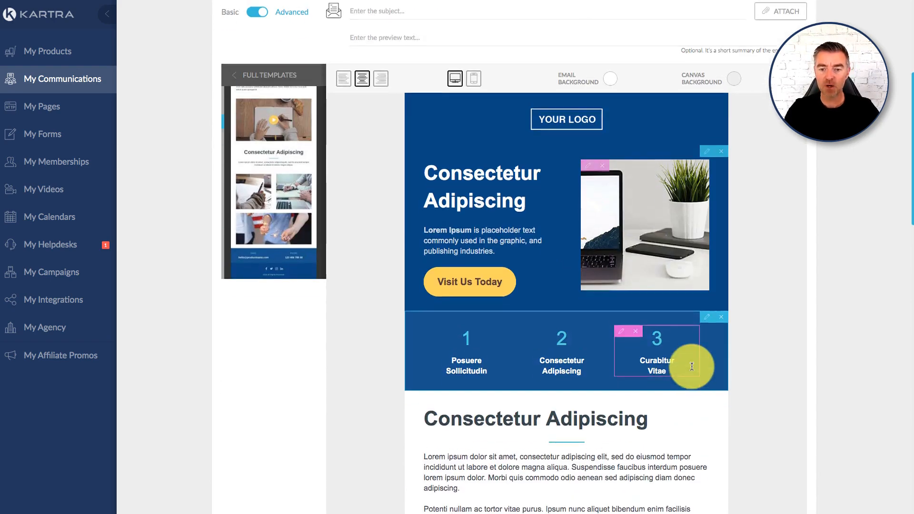
scroll(691, 367, "down", 2)
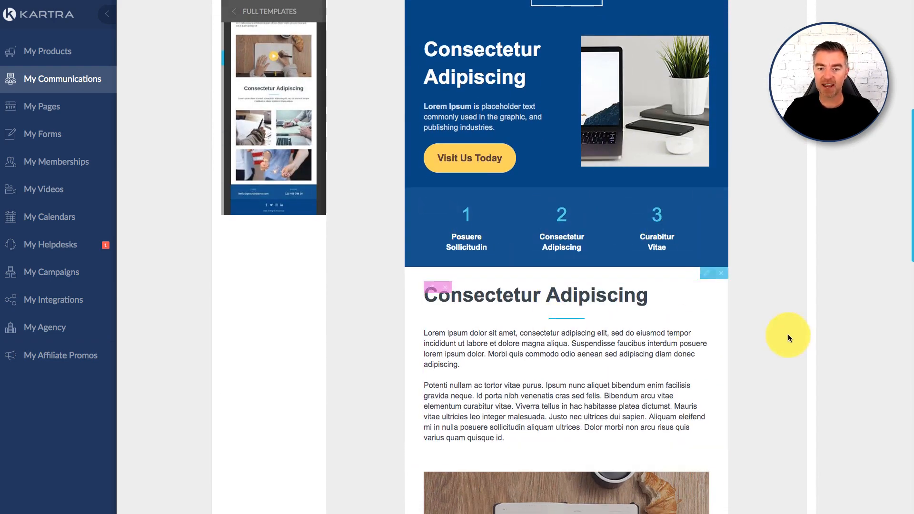
scroll(627, 332, "down", 6)
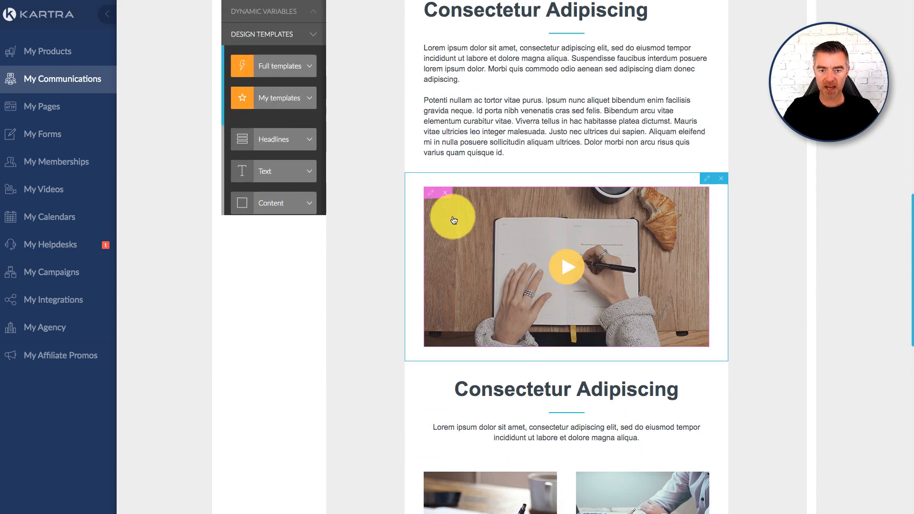
- Open the settings of the video block to examine its category, video and destination URL options, and close them again
left_click(431, 195)
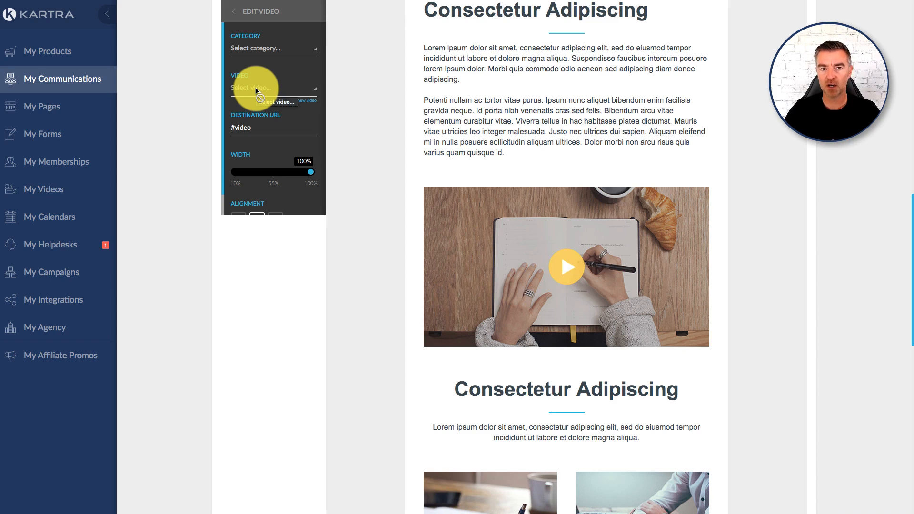
left_click(371, 114)
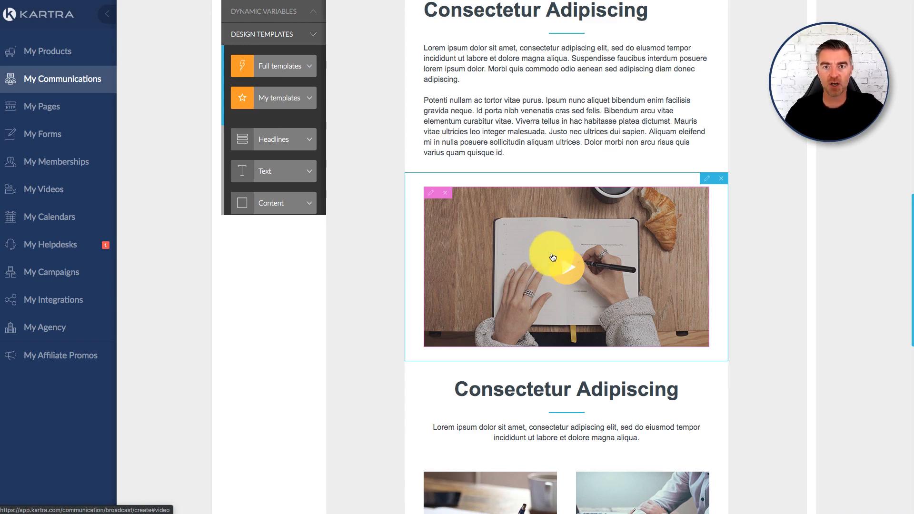
- Set the width of the YOUR LOGO image in the email header to 50%
scroll(606, 156, "up", 5)
scroll(606, 157, "up", 6)
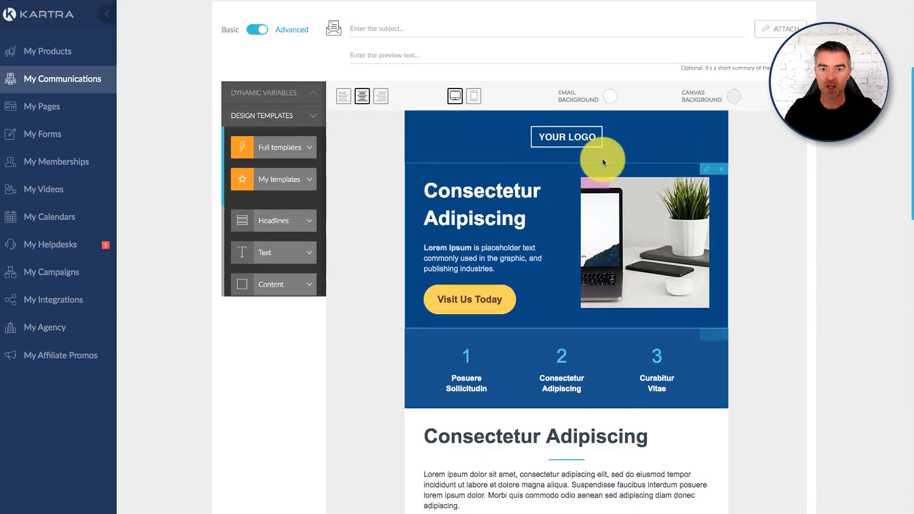
scroll(591, 326, "down", 2)
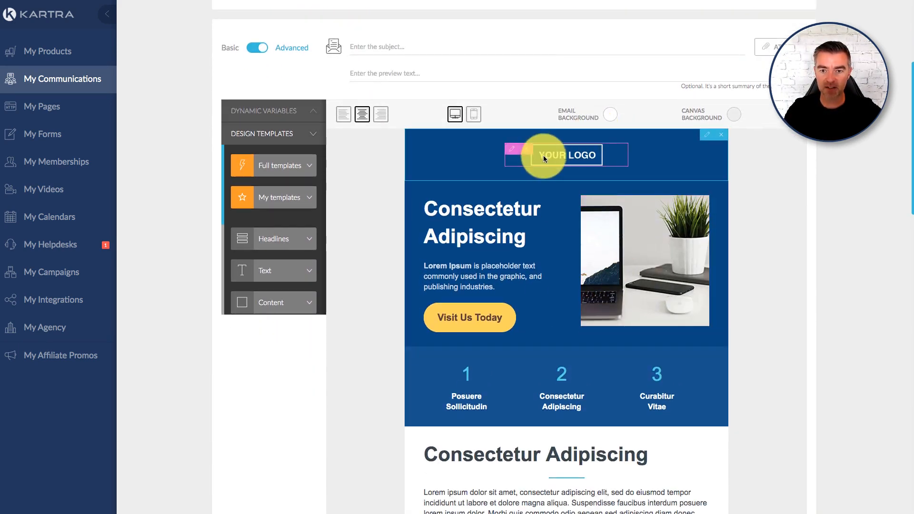
left_click(513, 153)
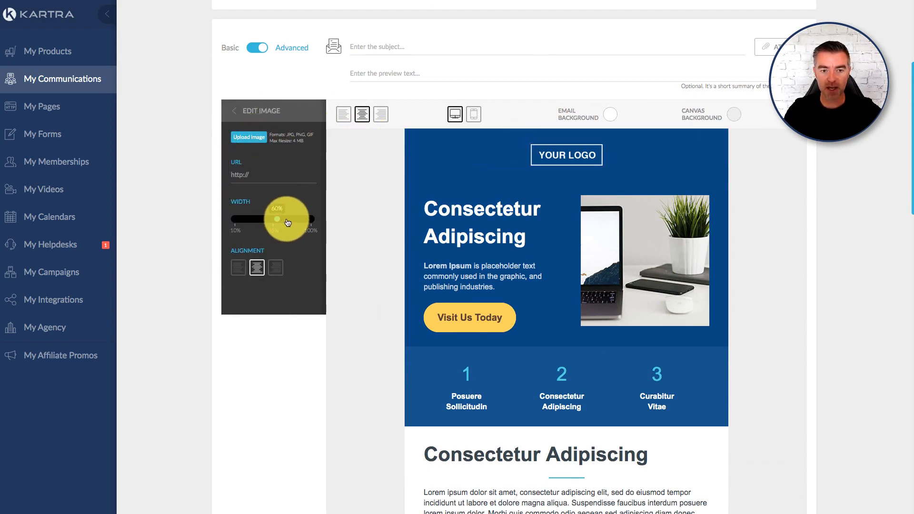
left_click_drag(288, 222, 268, 217)
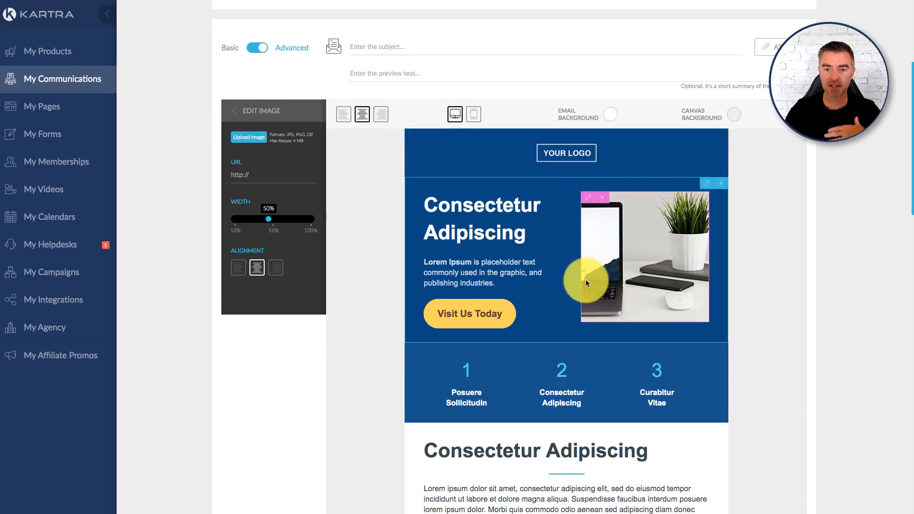
- Review the template's sections from the header down to the contact footer and the option for saving the design as a template
scroll(585, 283, "down", 5)
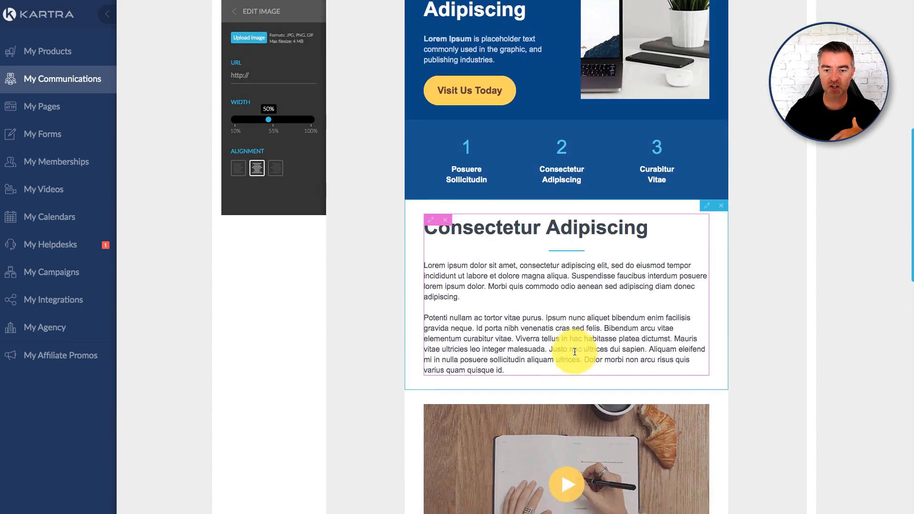
scroll(574, 352, "down", 1)
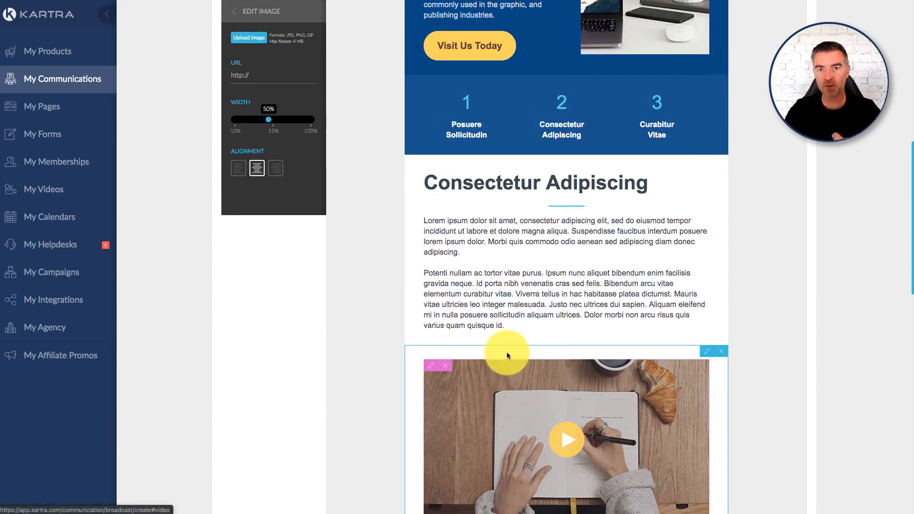
scroll(452, 281, "up", 2)
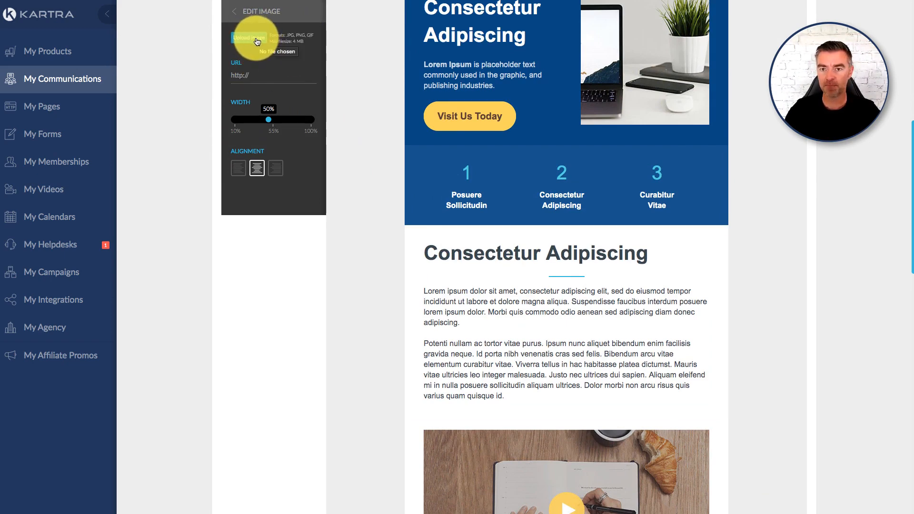
scroll(544, 259, "up", 5)
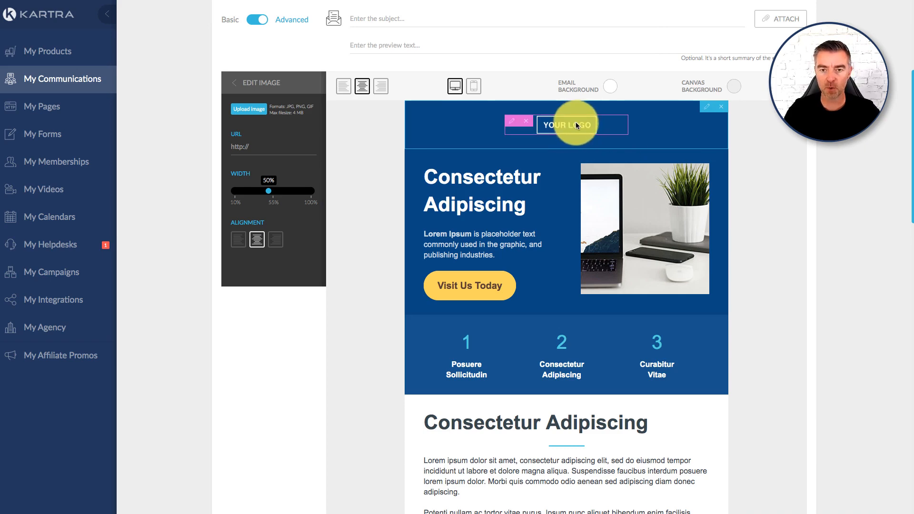
scroll(675, 271, "down", 4)
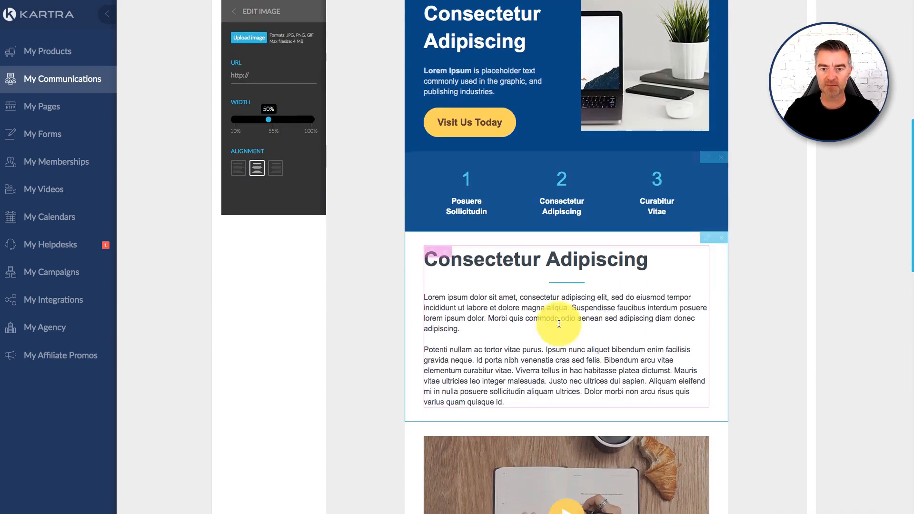
scroll(559, 323, "down", 1)
scroll(528, 364, "down", 5)
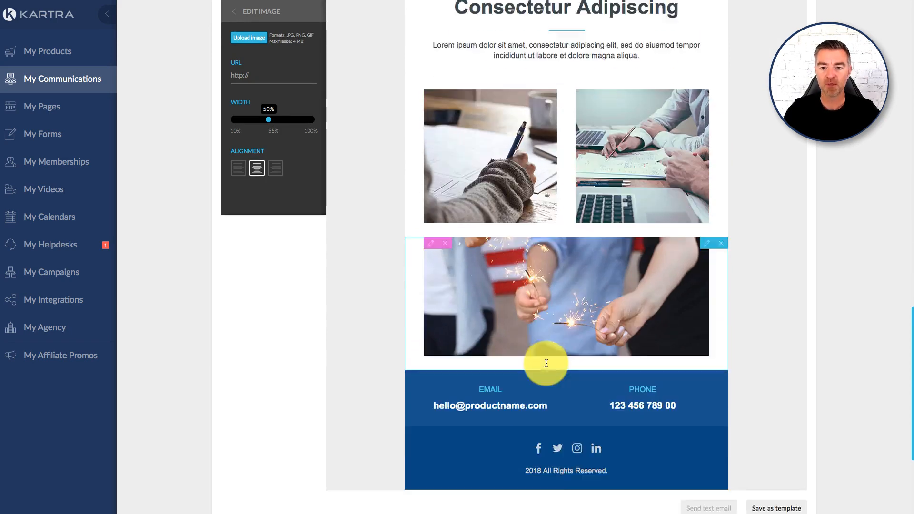
scroll(537, 371, "down", 1)
scroll(615, 252, "up", 5)
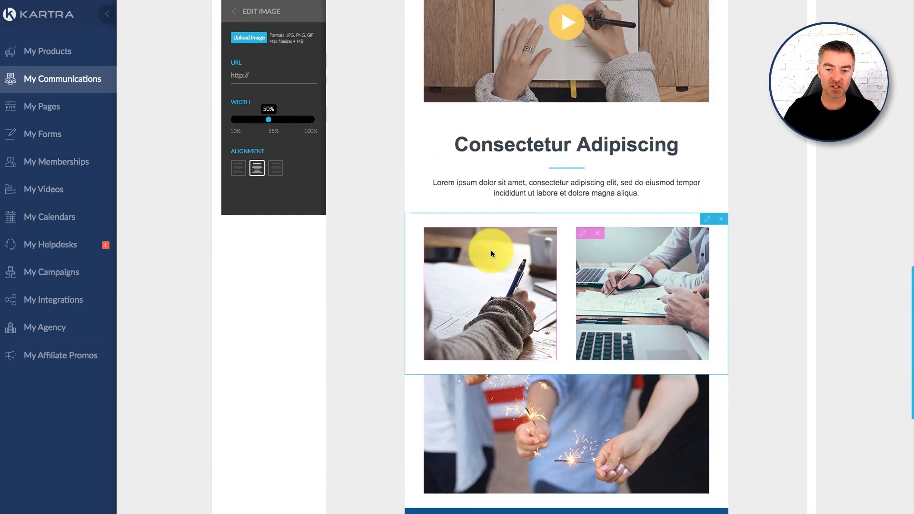
scroll(686, 249, "down", 1)
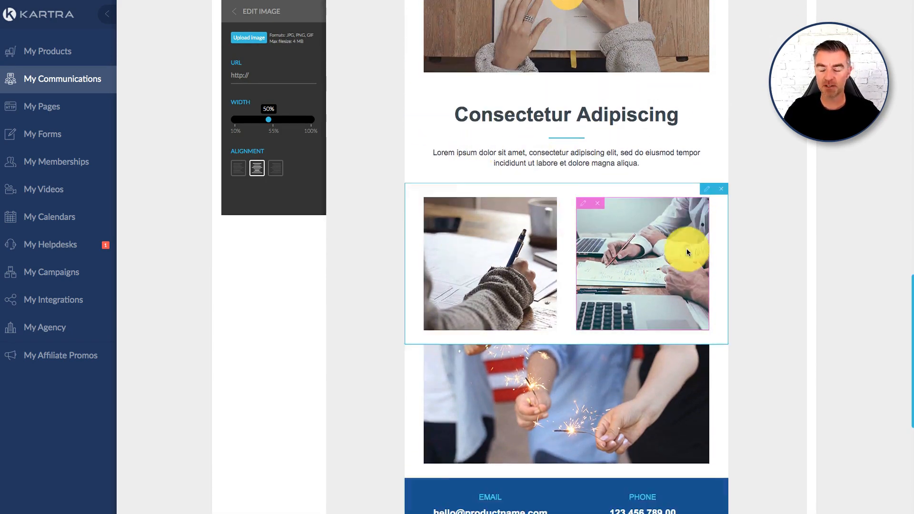
scroll(686, 249, "down", 6)
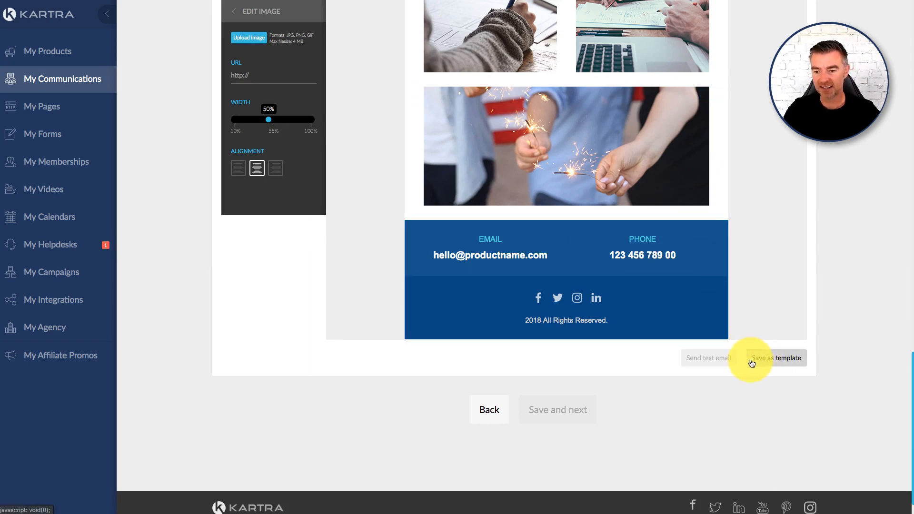
left_click(780, 364)
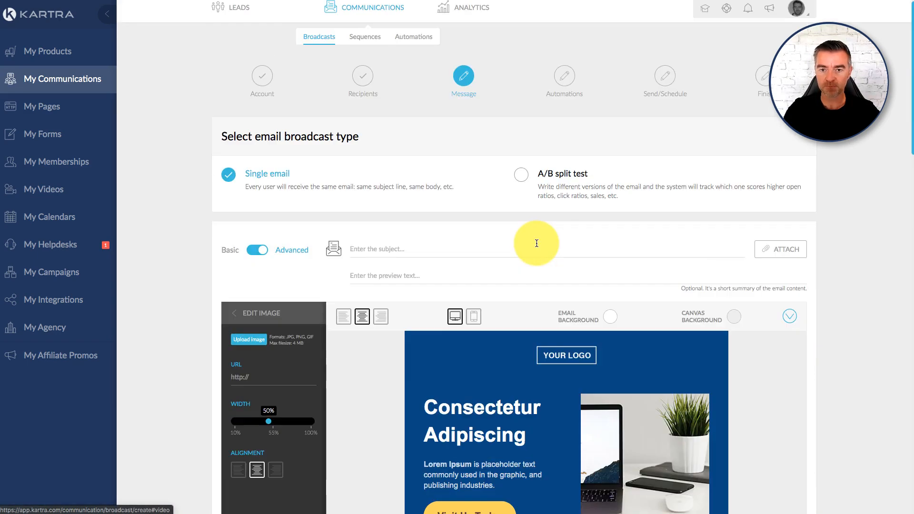
- Close the logo image settings and add the placeholder lines "etretretert" and "ertet" below the body text above the video
scroll(547, 250, "down", 6)
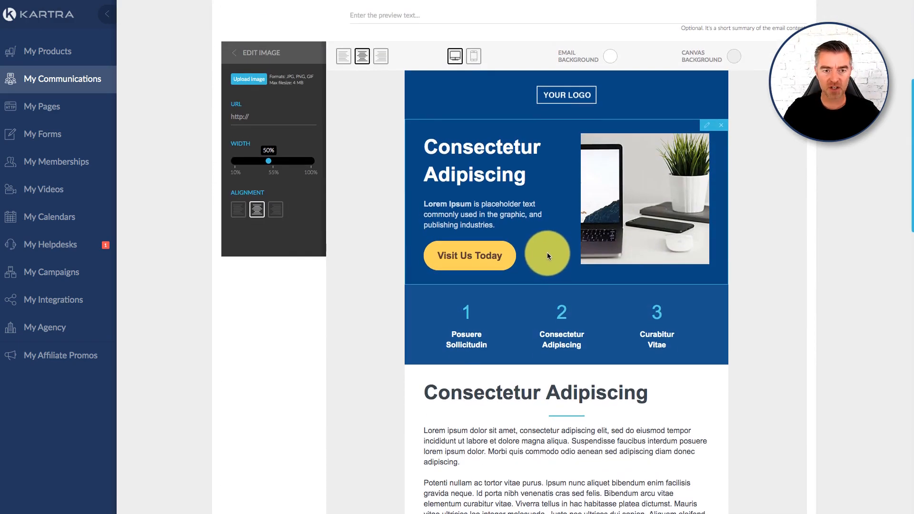
left_click(234, 53)
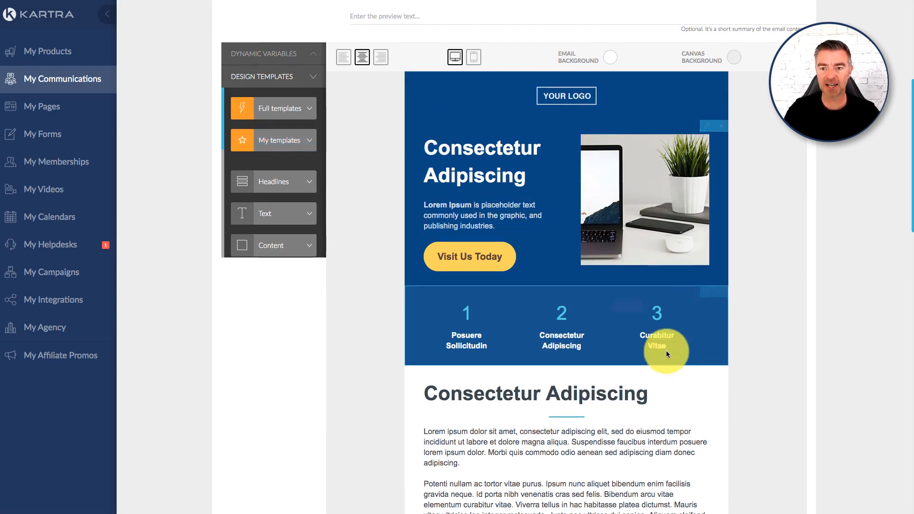
scroll(669, 363, "down", 5)
scroll(669, 363, "up", 1)
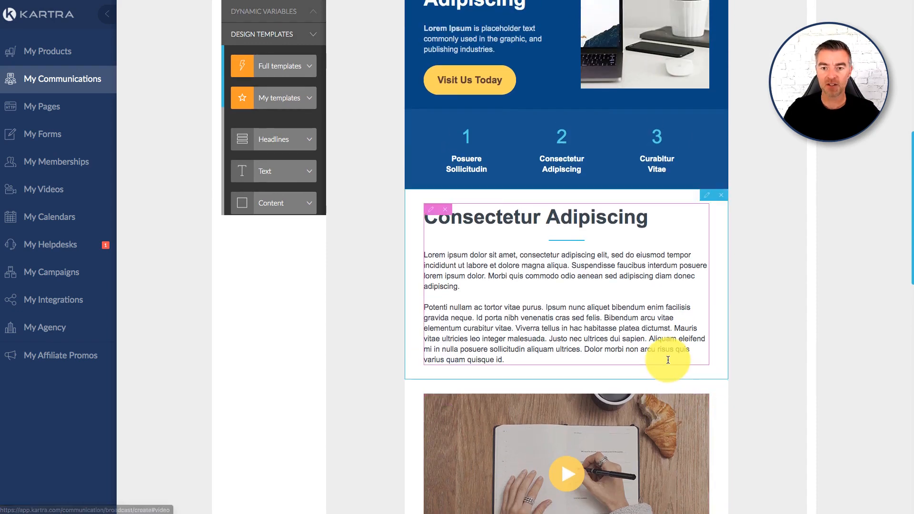
left_click(522, 308)
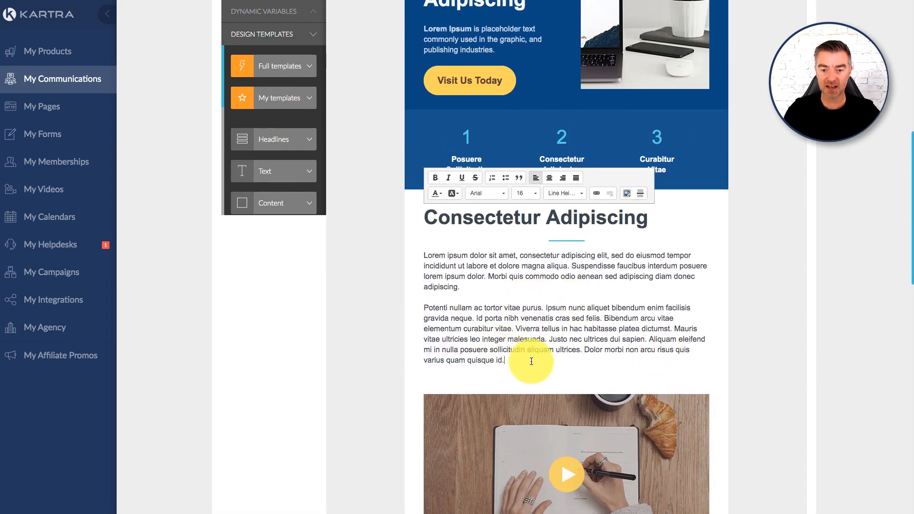
key("Return")
type("etretretert")
key("Return")
type("ertet")
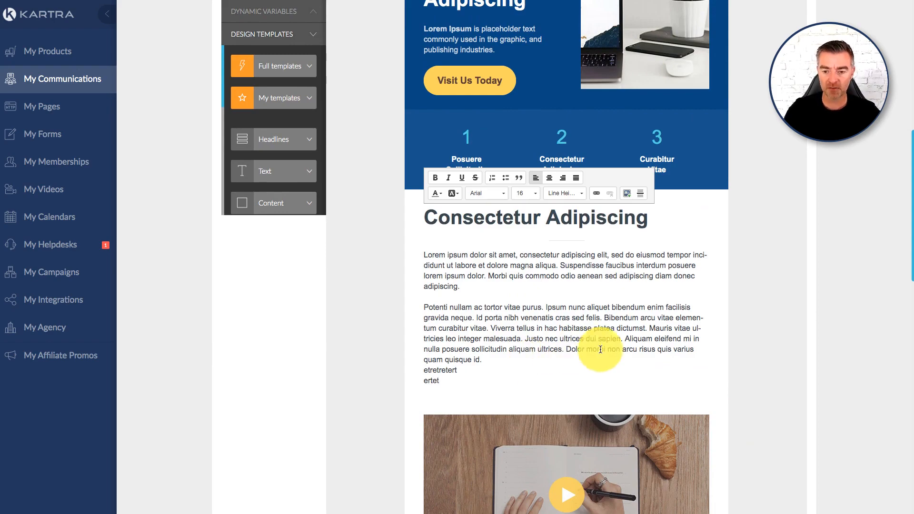
- Delete every section of the placed template, from the logo header to the social media footer, to empty the email canvas
scroll(601, 347, "down", 15)
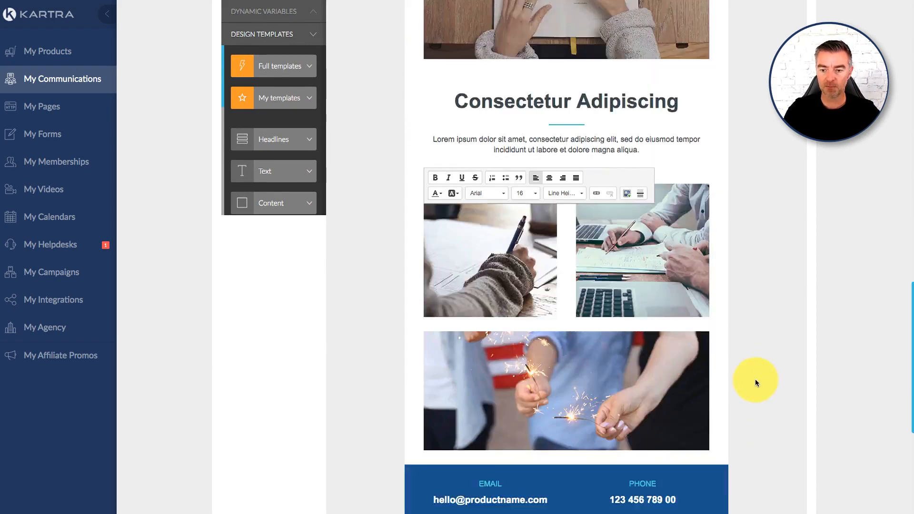
scroll(769, 332, "up", 12)
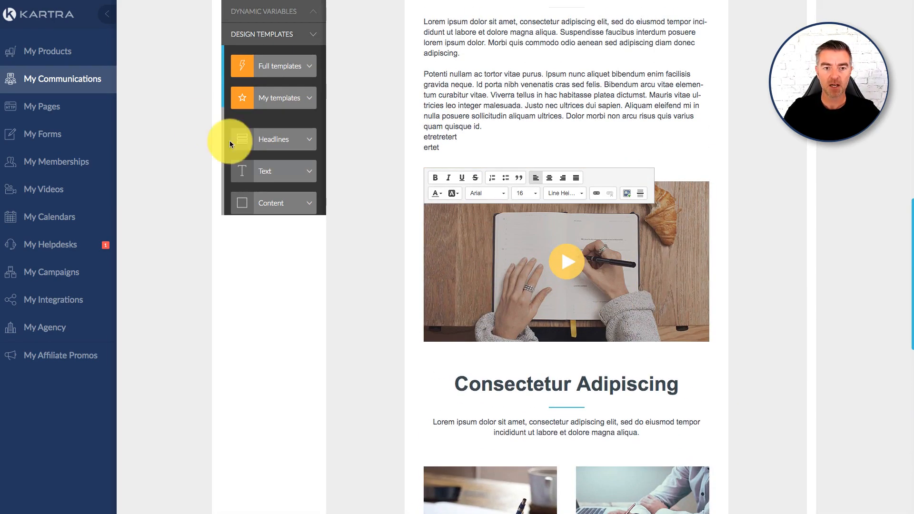
scroll(664, 151, "up", 8)
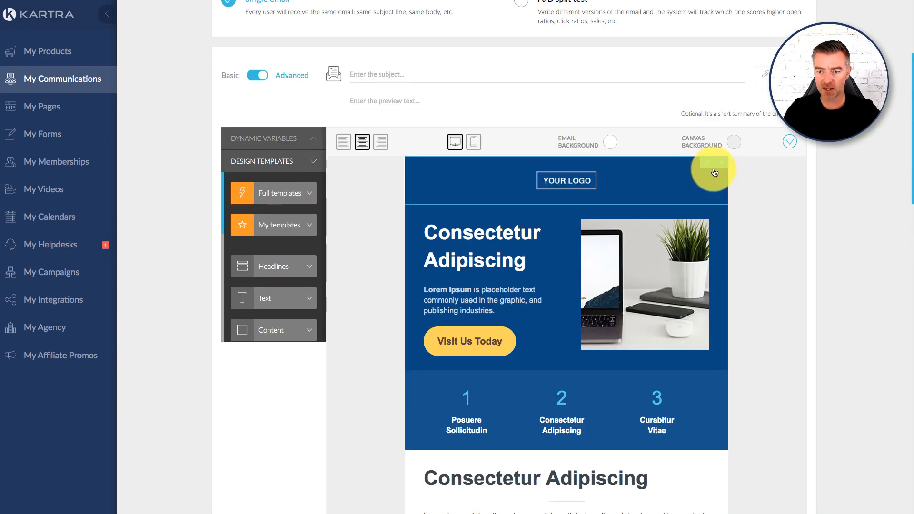
left_click(721, 167)
left_click(721, 167)
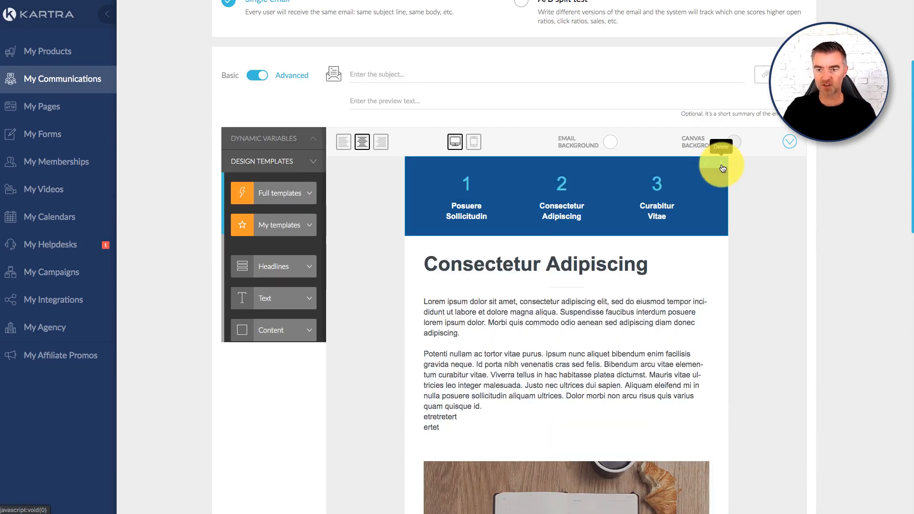
left_click(722, 168)
left_click(722, 167)
left_click(723, 167)
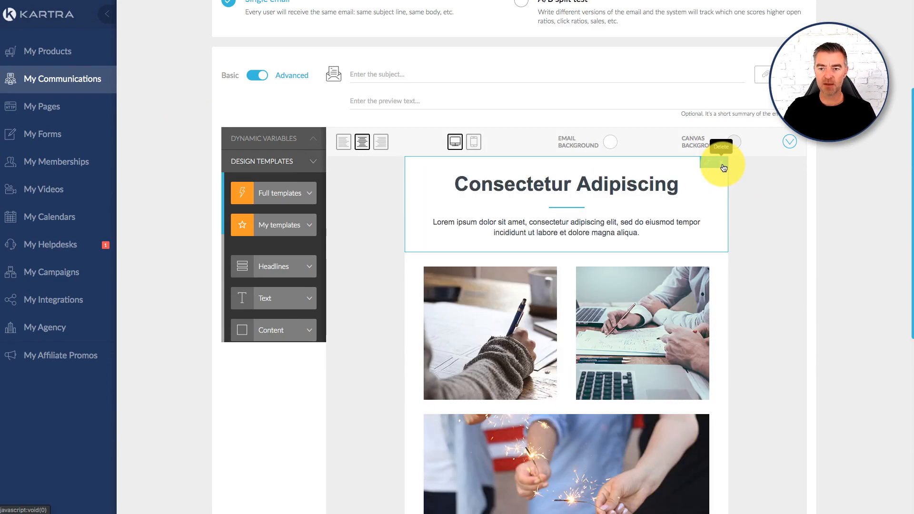
left_click(723, 168)
left_click(723, 168)
left_click(722, 168)
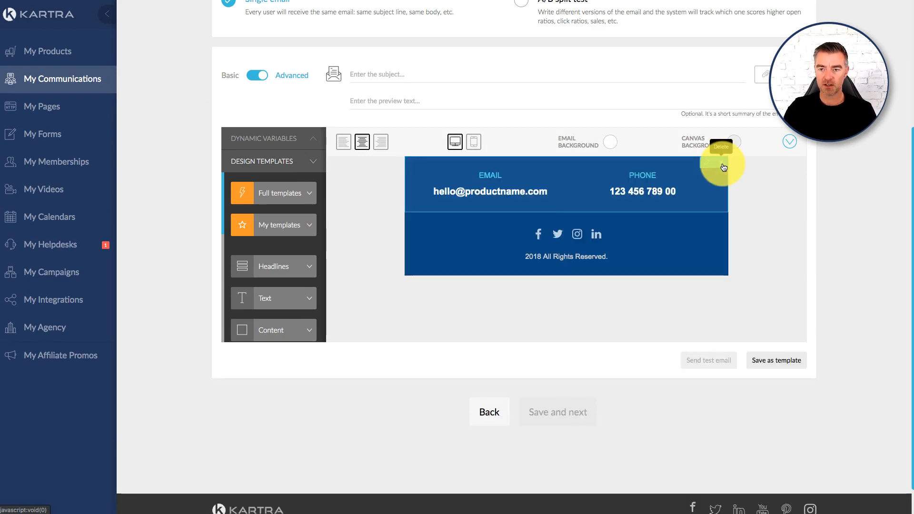
left_click(723, 168)
left_click(723, 167)
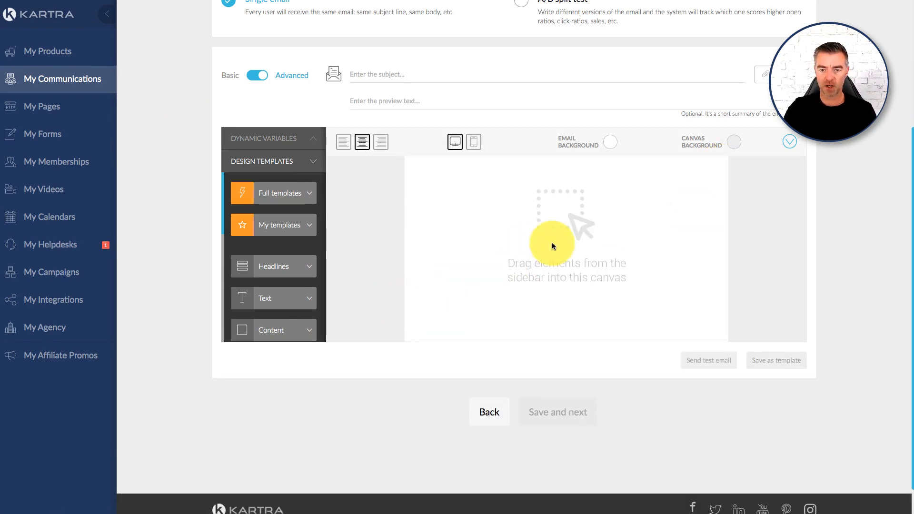
- Find the saved custom template asking for Kartra funnel or website template ideas, and place it on the empty email canvas
left_click(309, 222)
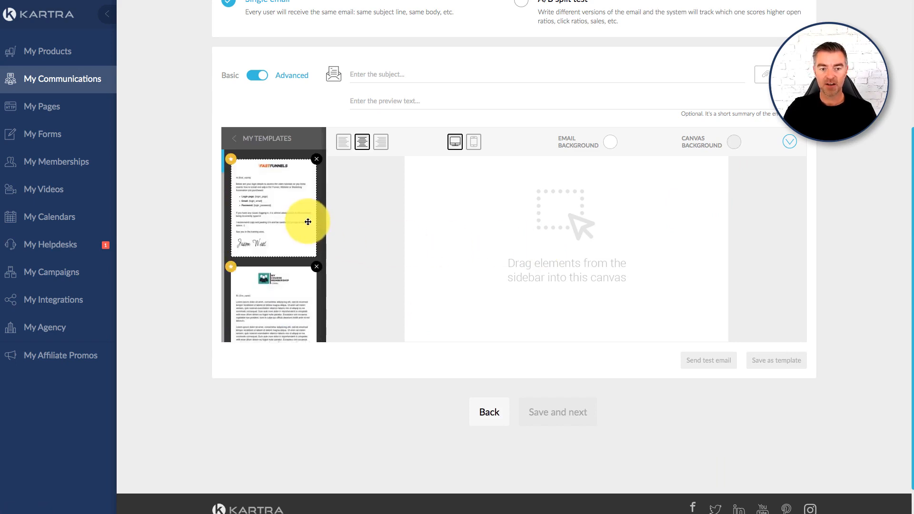
scroll(281, 218, "down", 3)
scroll(281, 219, "down", 8)
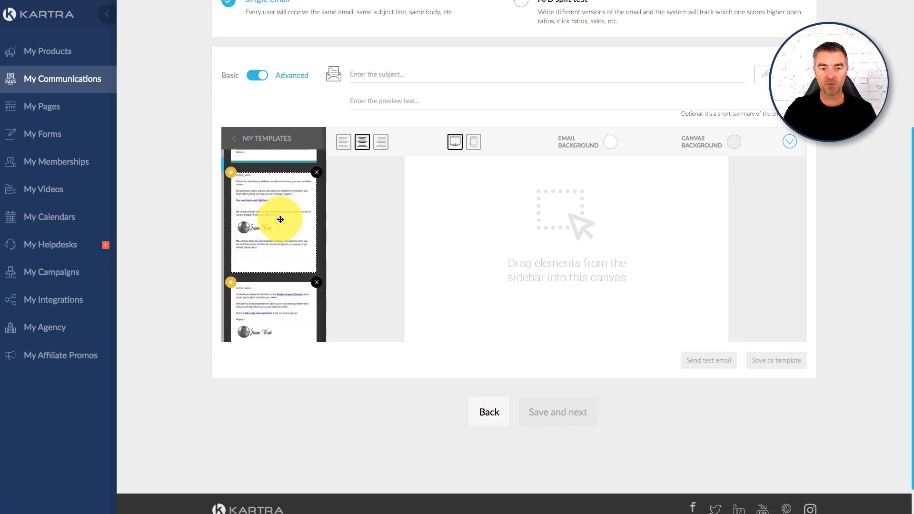
scroll(283, 218, "down", 8)
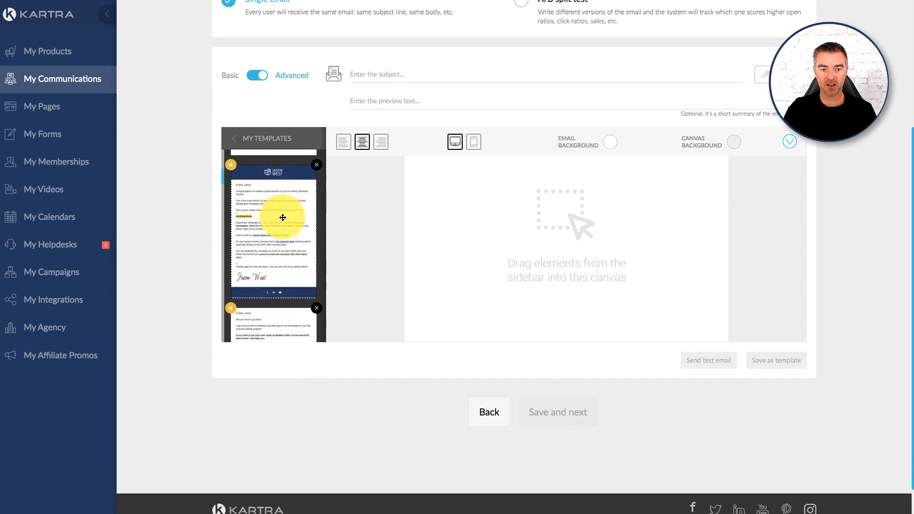
scroll(282, 217, "down", 8)
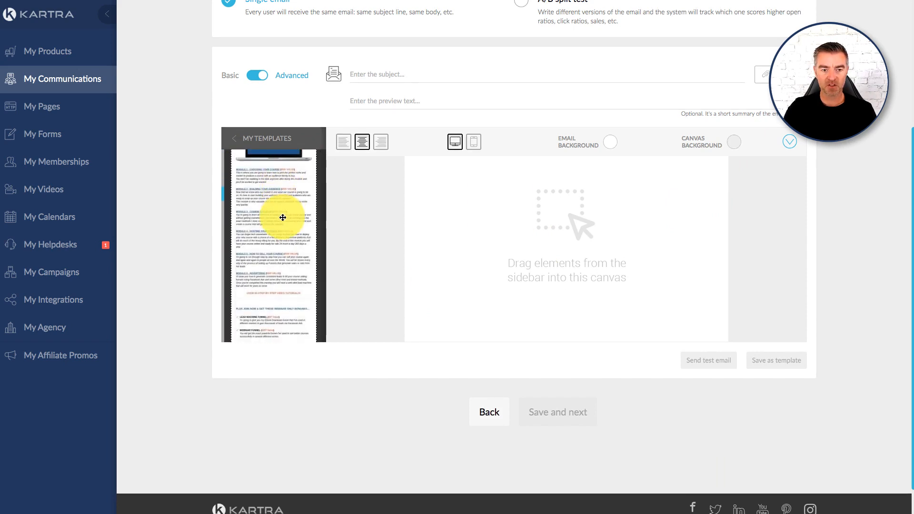
scroll(282, 217, "down", 8)
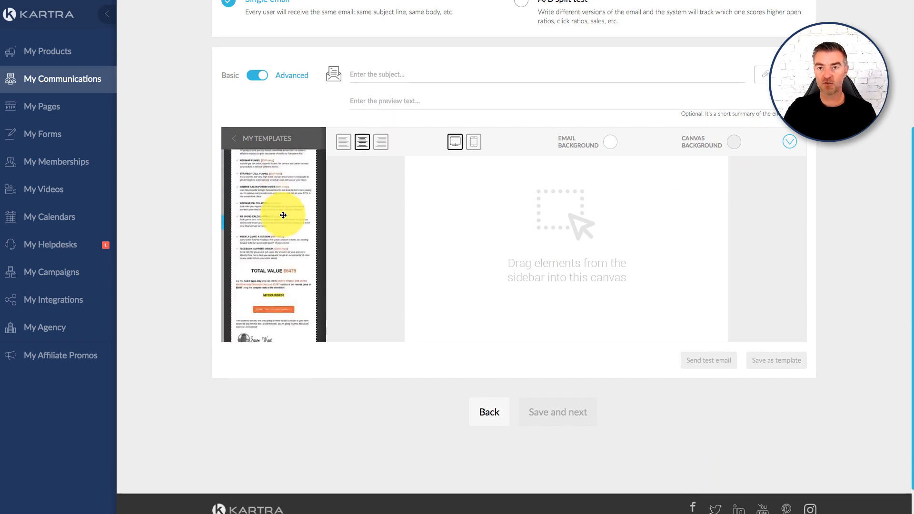
scroll(282, 215, "down", 8)
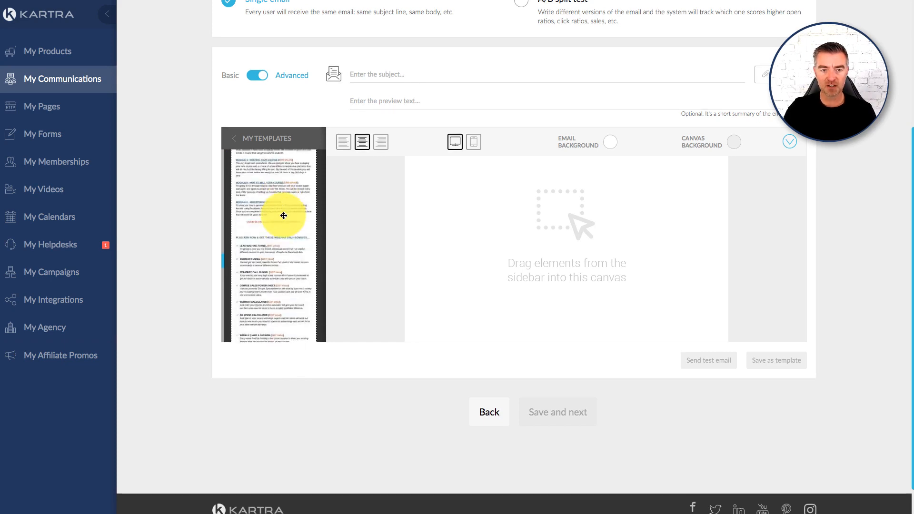
scroll(284, 216, "down", 6)
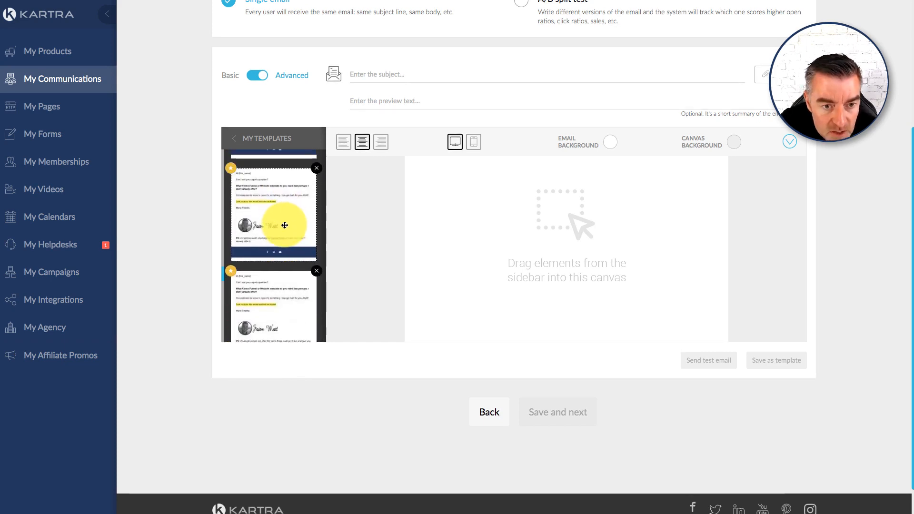
left_click_drag(285, 225, 597, 182)
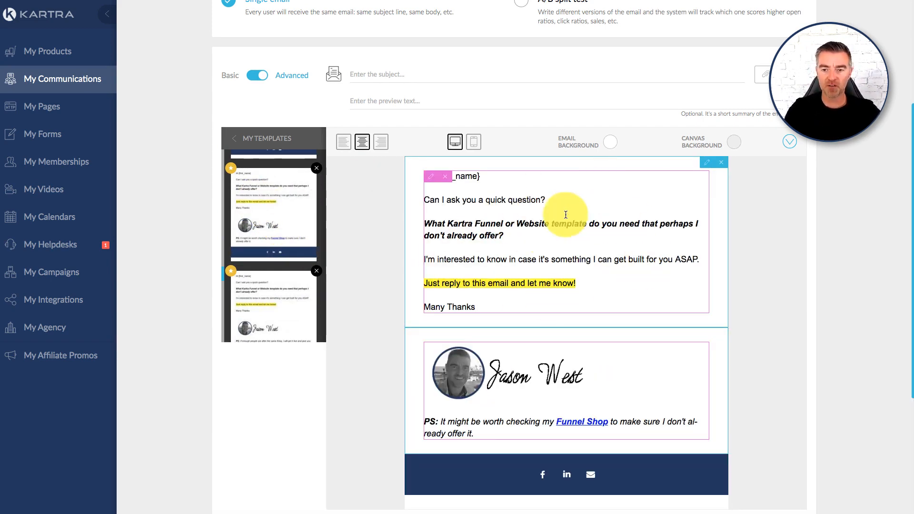
- Delete the placed template's message text, signature and social media footer sections from the email canvas
scroll(645, 268, "down", 3)
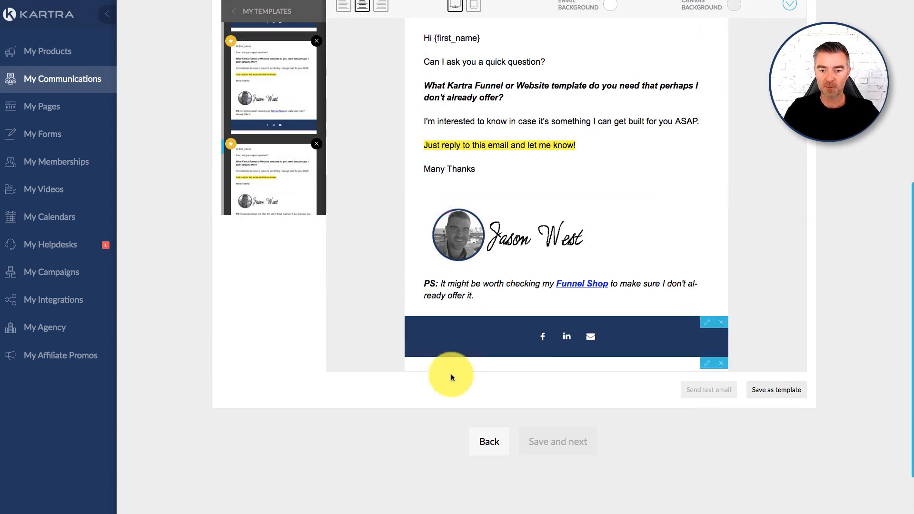
scroll(705, 363, "up", 2)
scroll(702, 333, "up", 1)
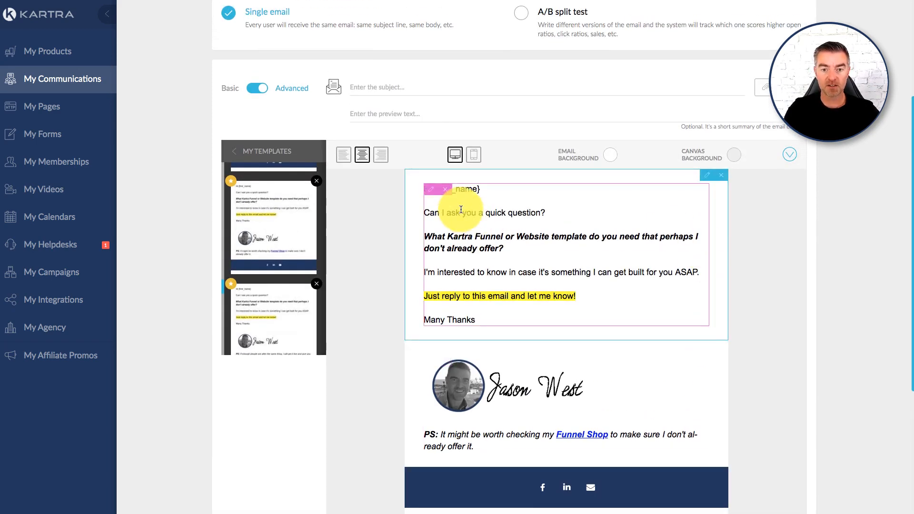
scroll(723, 179, "down", 1)
left_click(722, 180)
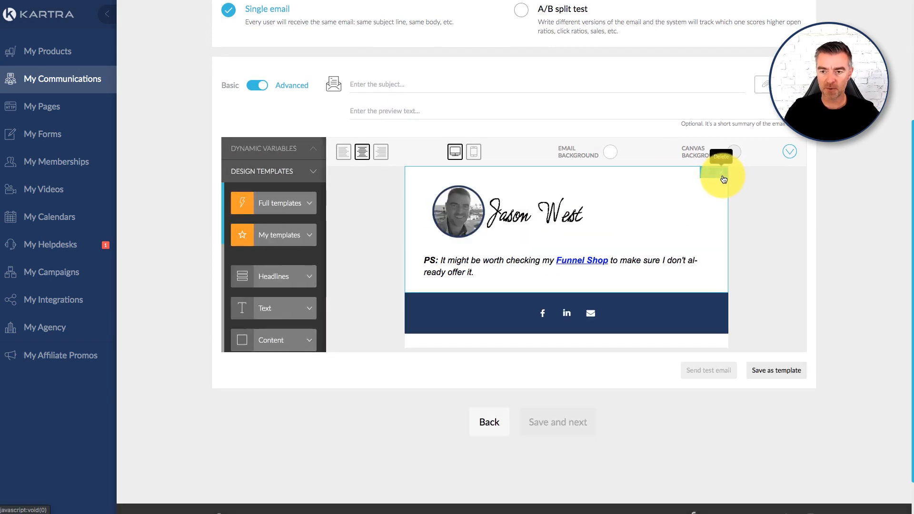
left_click(721, 178)
left_click(724, 179)
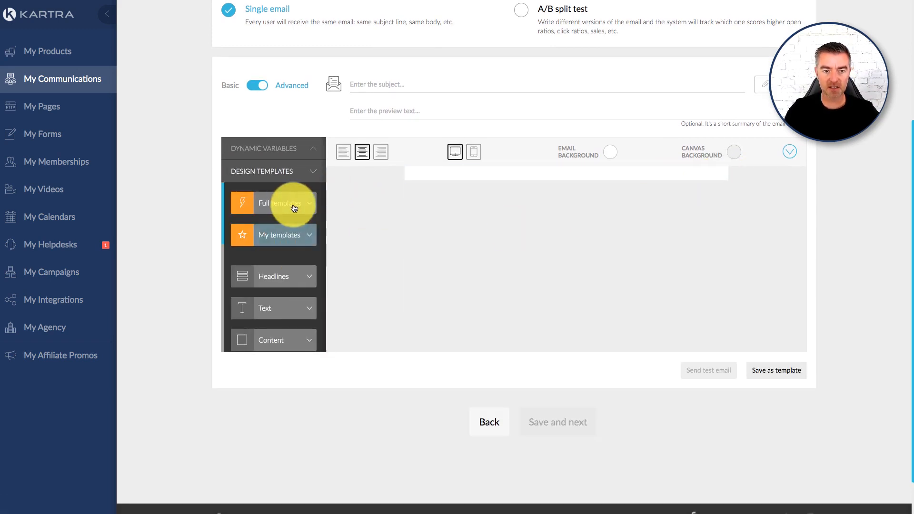
- Look over the design element categories and preview the canvas in mobile view before returning to desktop view
scroll(286, 230, "down", 3)
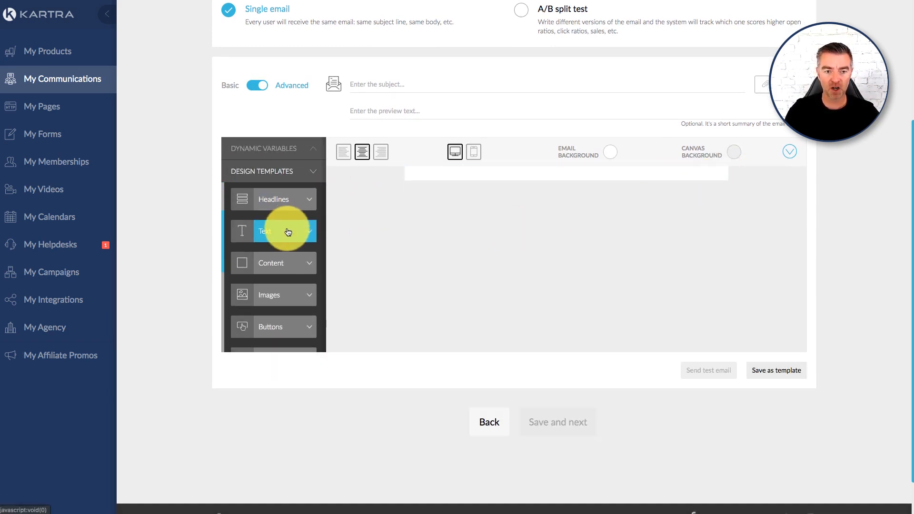
scroll(281, 245, "up", 2)
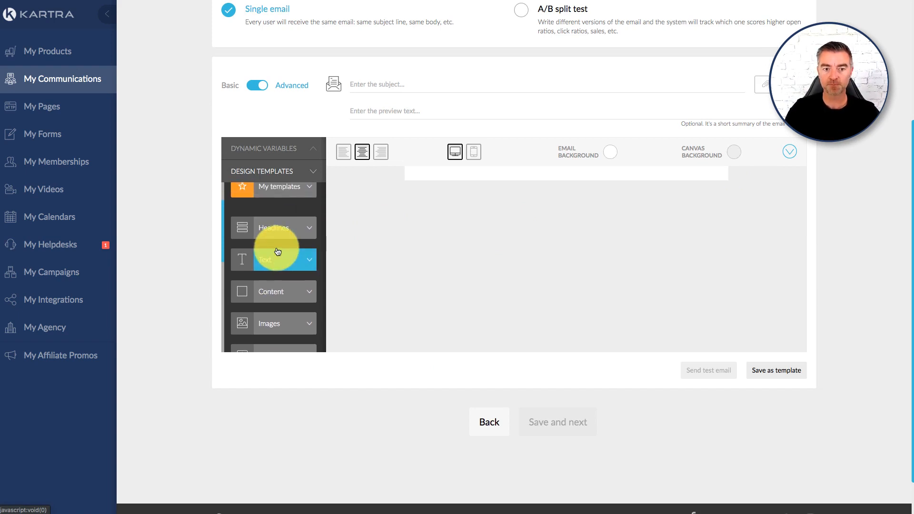
scroll(276, 247, "down", 1)
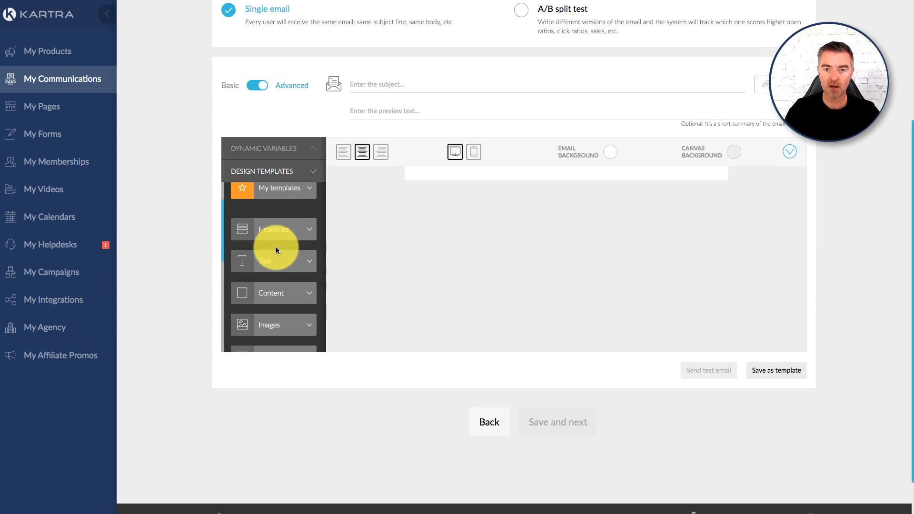
left_click(474, 153)
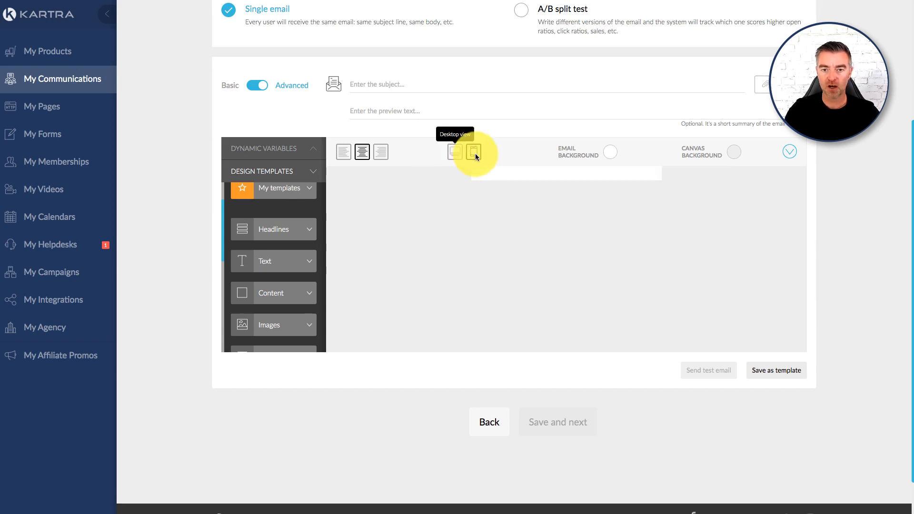
scroll(446, 204, "up", 2)
left_click(455, 207)
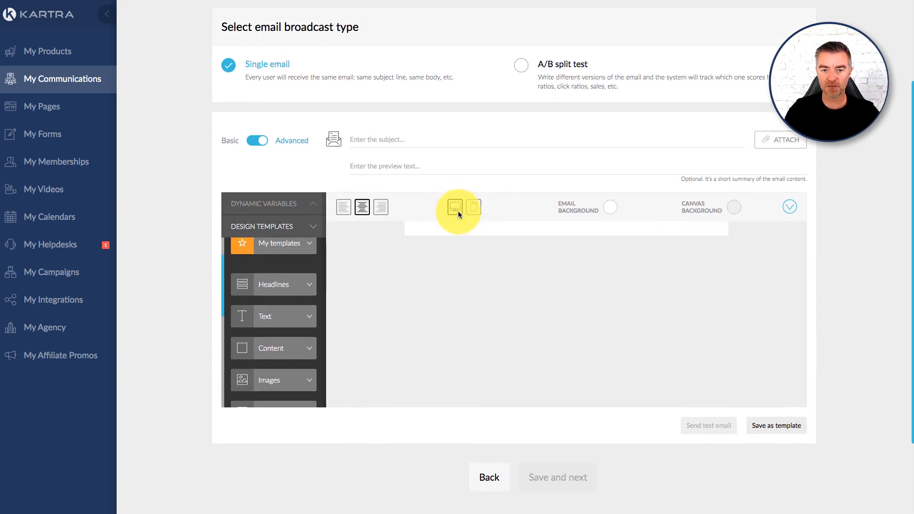
- Add the single-column headline block with the small subheading above "LABORE ET DOLORE." to the email canvas
left_click(305, 288)
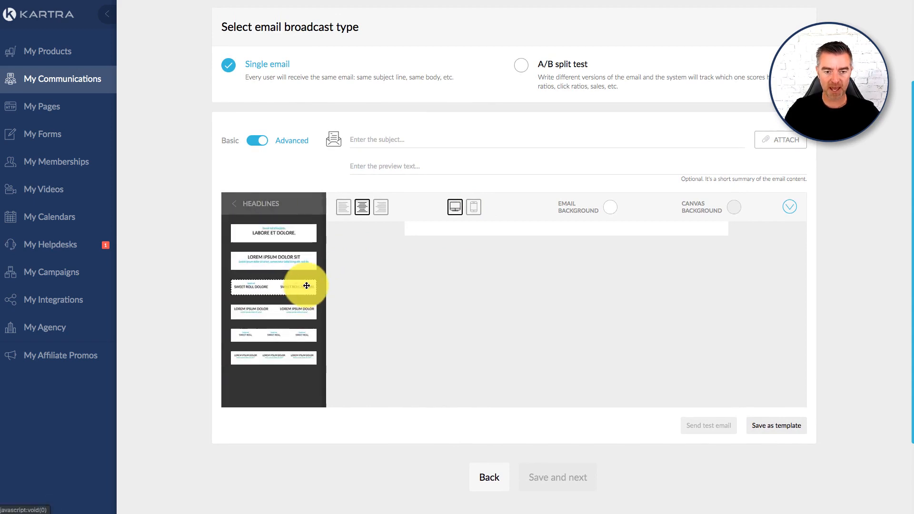
left_click_drag(270, 241, 531, 250)
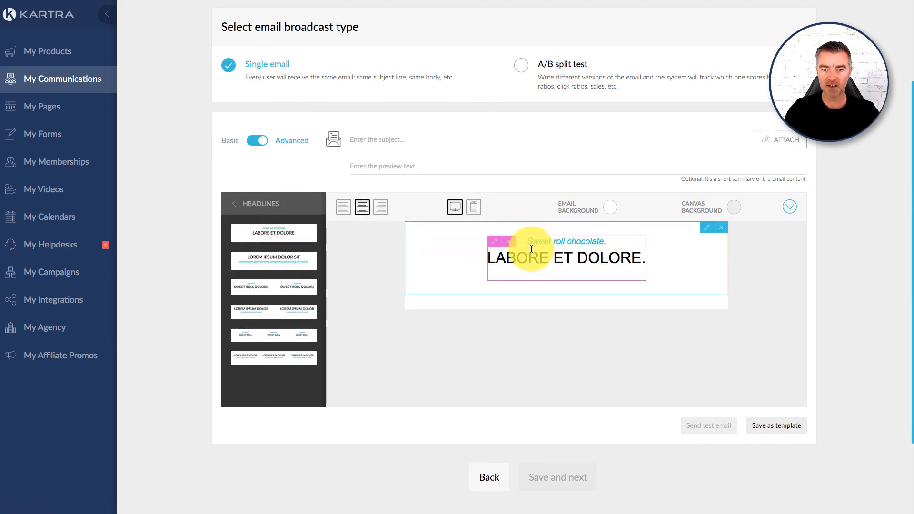
left_click(234, 203)
- Add the single-column content block with a large image, heading, paragraph and button below the headline
scroll(328, 316, "down", 1)
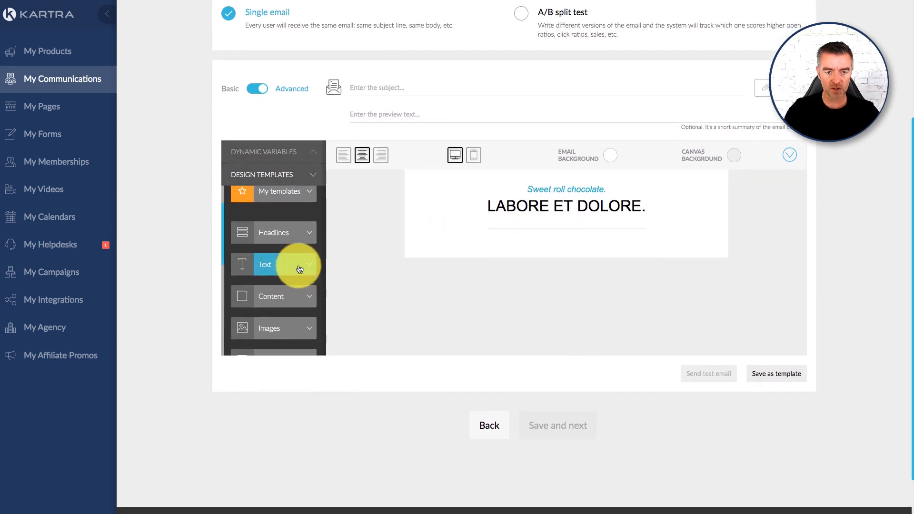
left_click(293, 299)
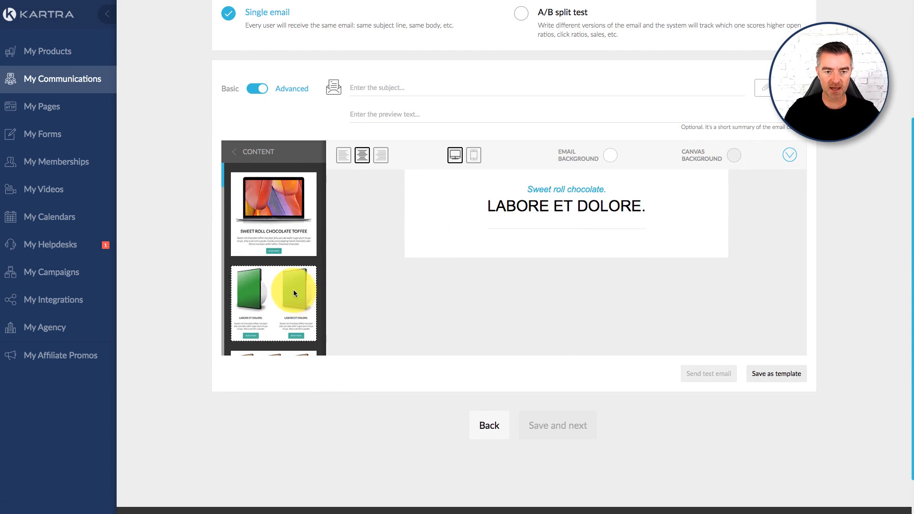
left_click_drag(262, 198, 555, 310)
scroll(555, 310, "down", 3)
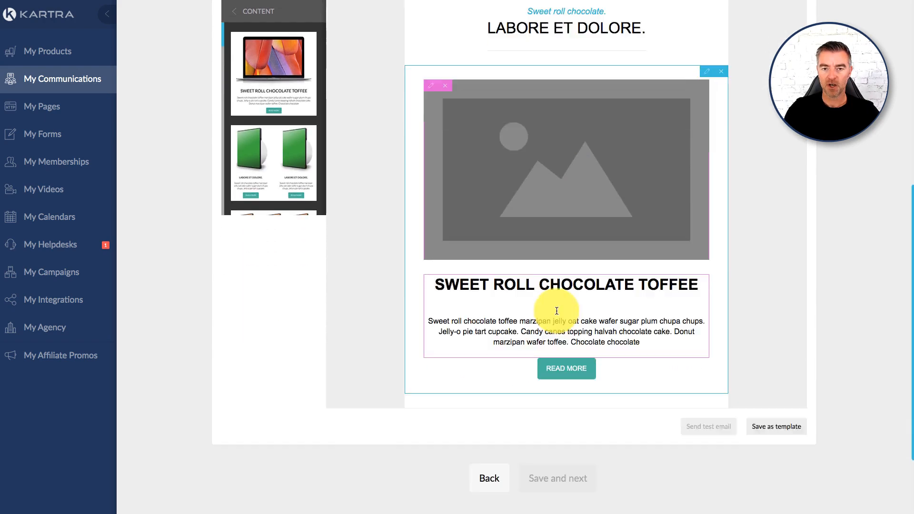
scroll(556, 310, "down", 1)
- Check the settings of the large placeholder image in the content block and close them without changes
left_click(386, 220)
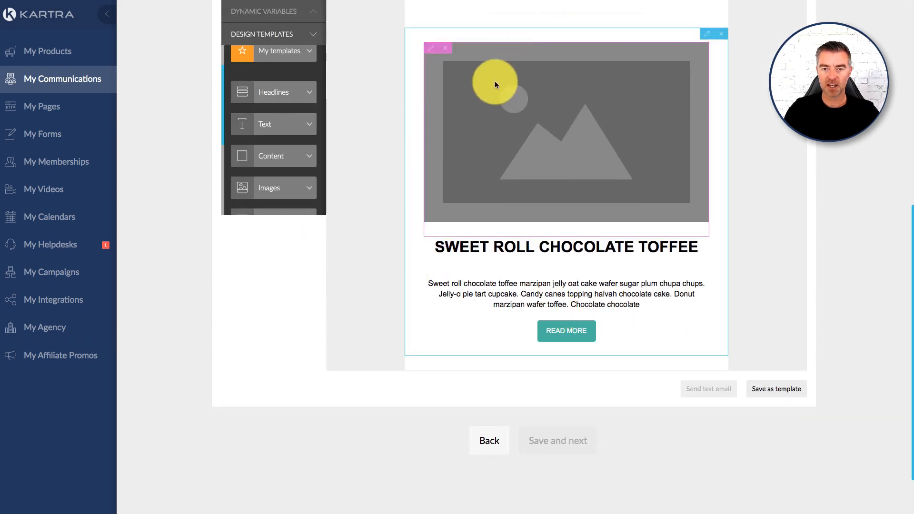
left_click(432, 50)
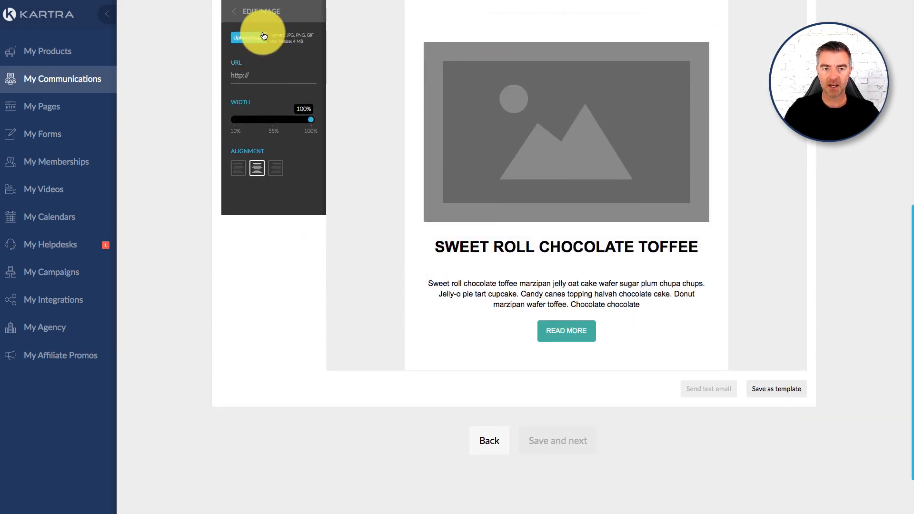
left_click(365, 109)
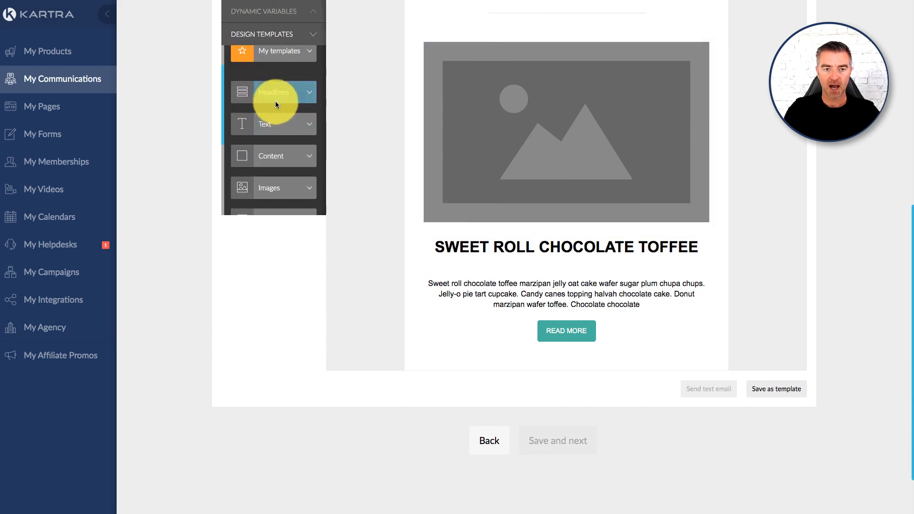
- Add the three-button block beneath the single READ MORE button at the end of the email
scroll(281, 131, "down", 2)
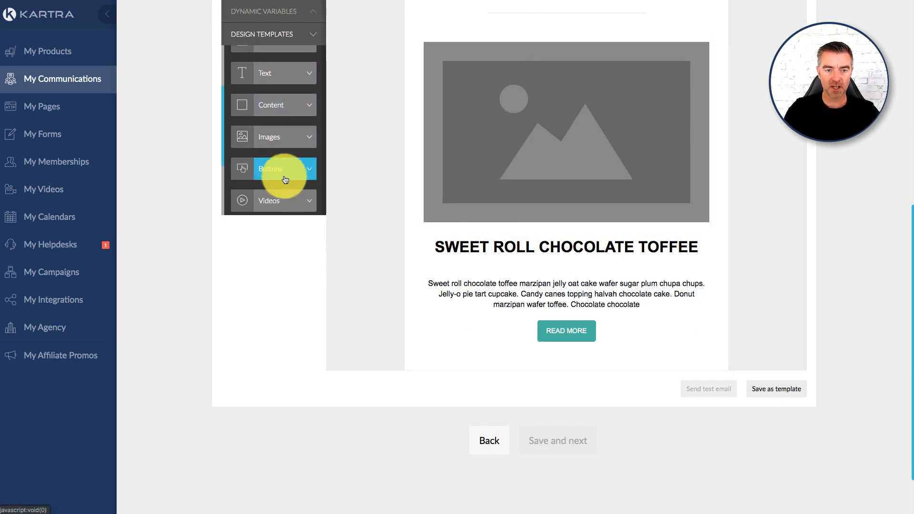
left_click(307, 187)
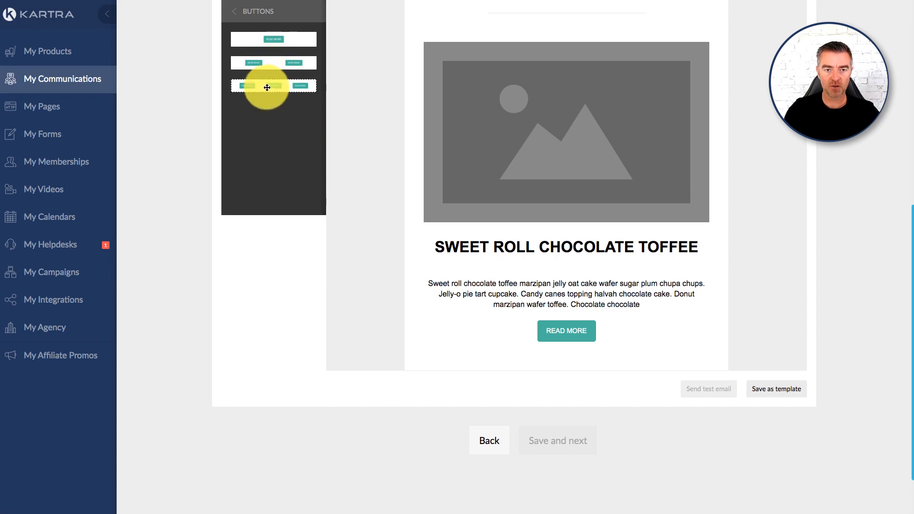
left_click_drag(265, 88, 572, 452)
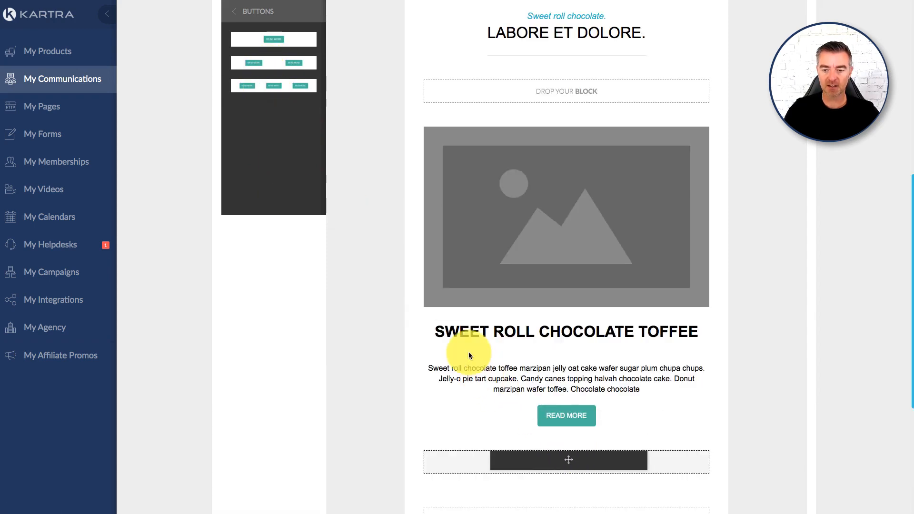
scroll(415, 185, "down", 2)
left_click(245, 15)
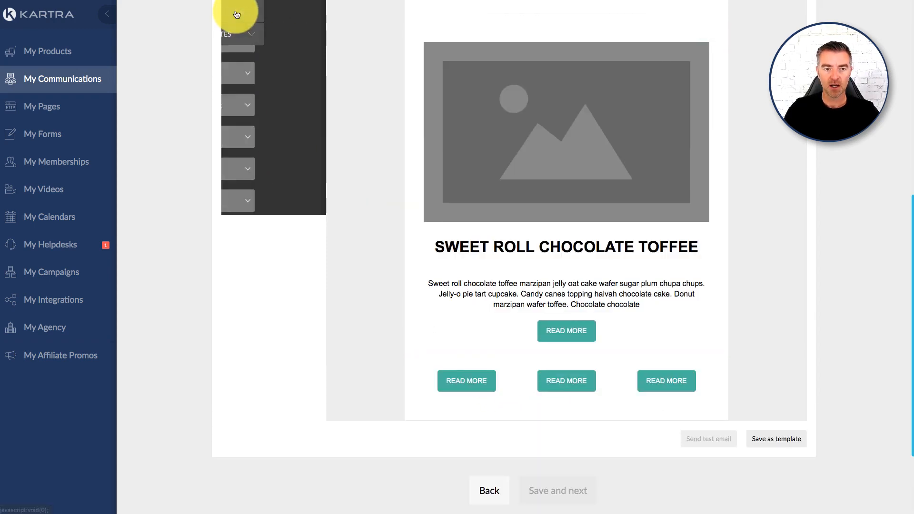
- Insert the white content block with a blue product box beside text and a button between the headline and the large image
left_click(289, 109)
scroll(291, 138, "down", 8)
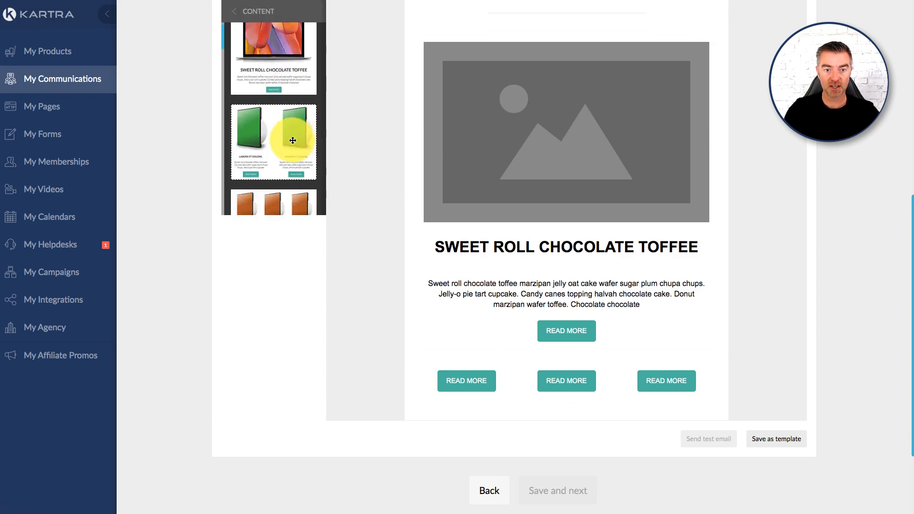
scroll(289, 140, "down", 10)
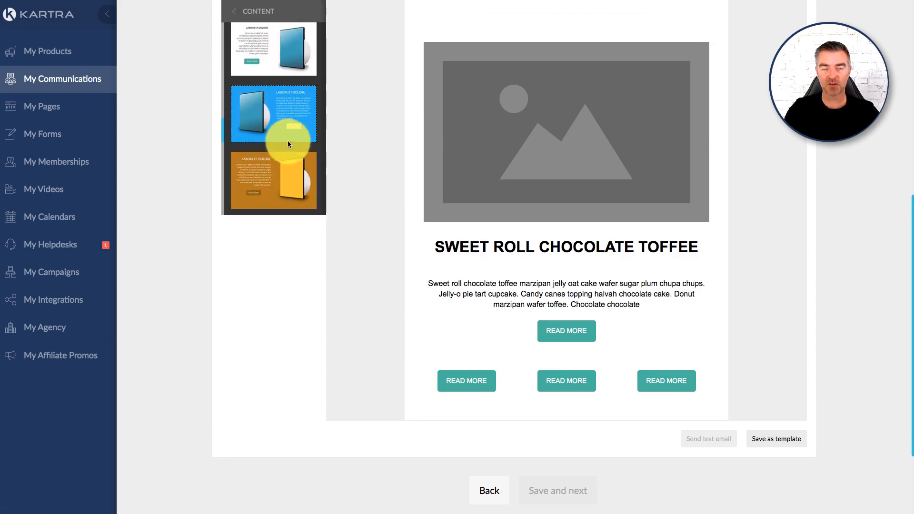
scroll(284, 142, "down", 1)
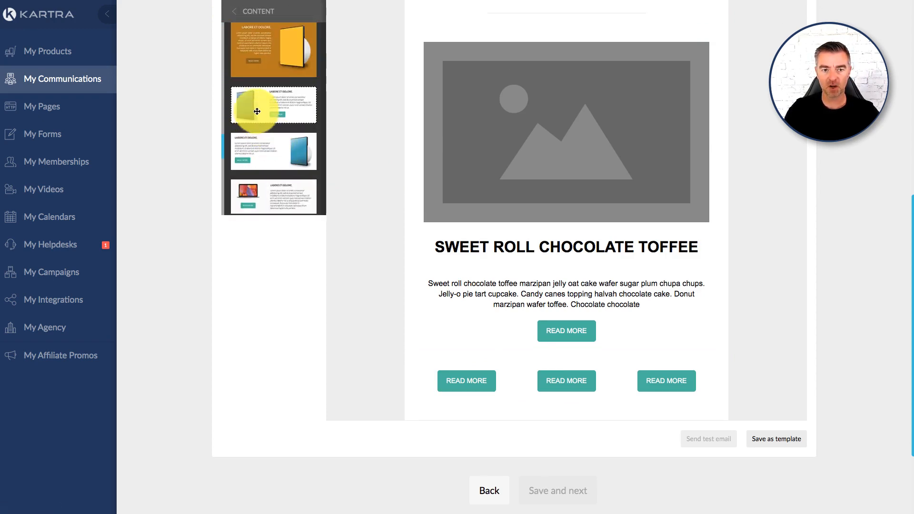
left_click_drag(254, 102, 537, 108)
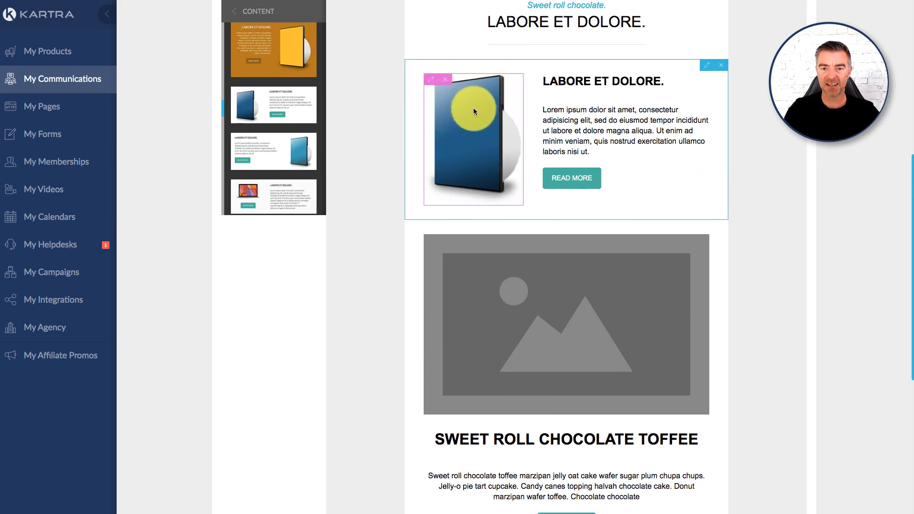
- Set the background colour of the READ MORE button beside the blue product box to pink #d6248f
left_click(553, 177)
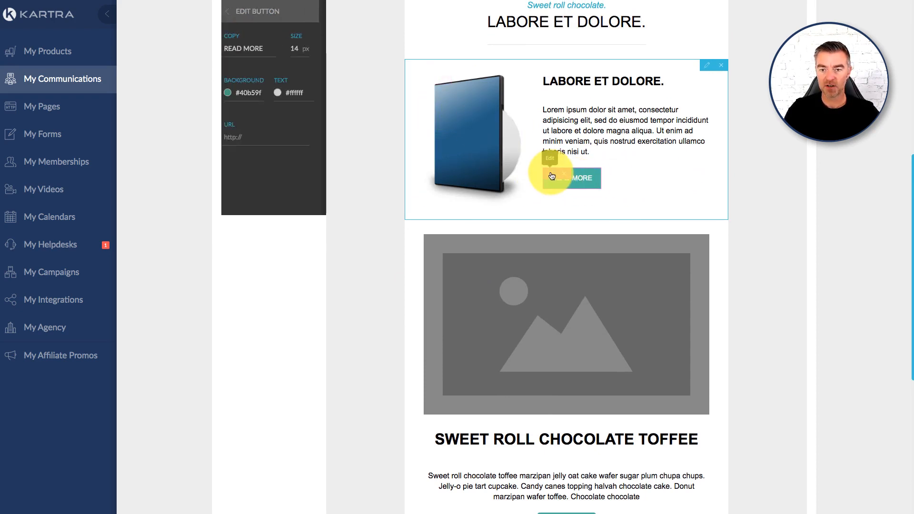
left_click(273, 139)
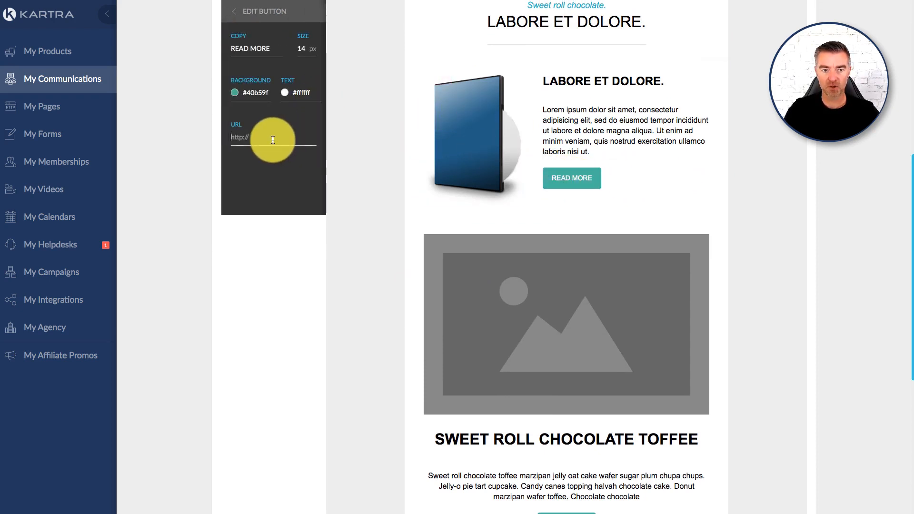
left_click(236, 92)
mouse_move(273, 129)
left_mouse_down()
mouse_move(260, 118)
mouse_move(314, 118)
mouse_move(277, 134)
mouse_move(291, 114)
left_mouse_up()
left_click(308, 109)
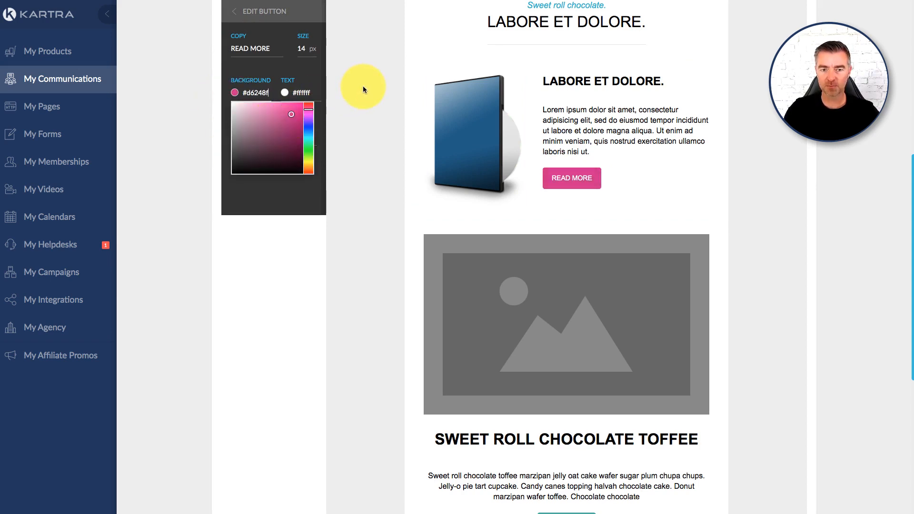
left_click(362, 89)
- Review the assembled email from headline to final buttons and look through the available header block designs
scroll(542, 217, "up", 7)
scroll(607, 273, "down", 4)
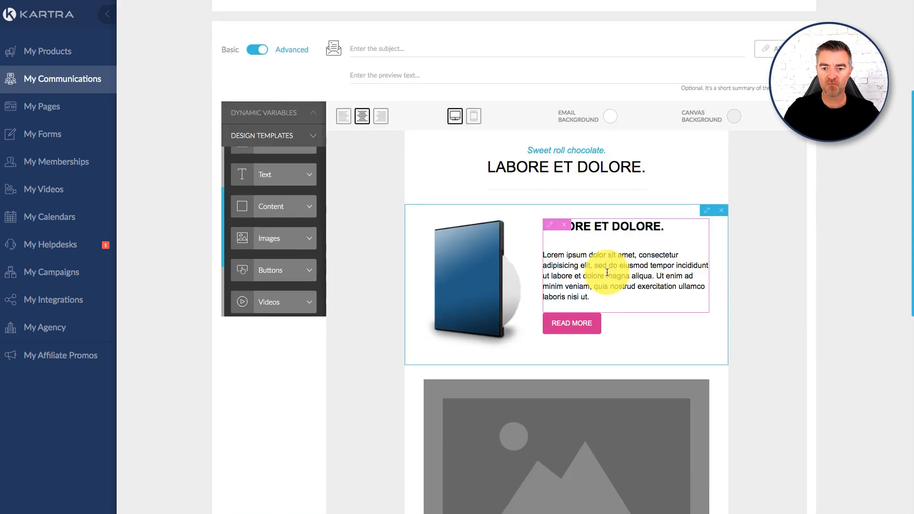
scroll(607, 273, "down", 3)
scroll(609, 264, "down", 2)
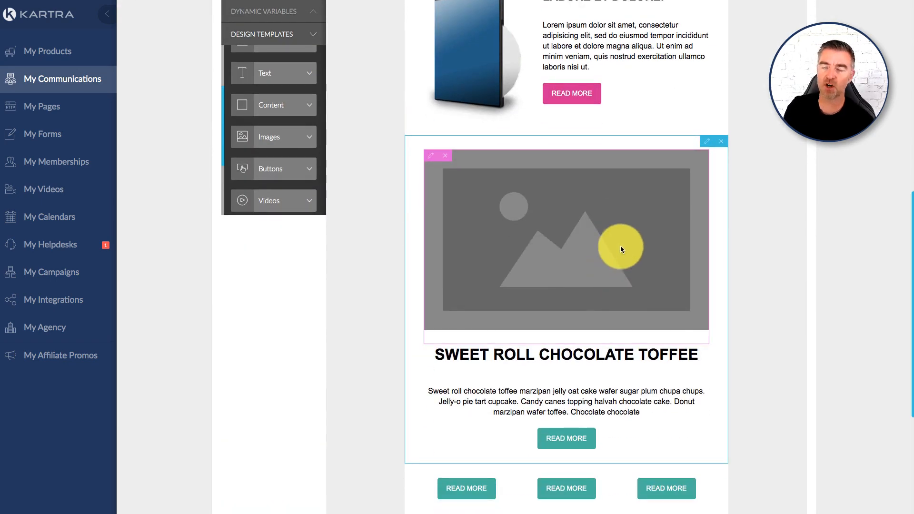
scroll(621, 248, "down", 4)
scroll(587, 220, "up", 8)
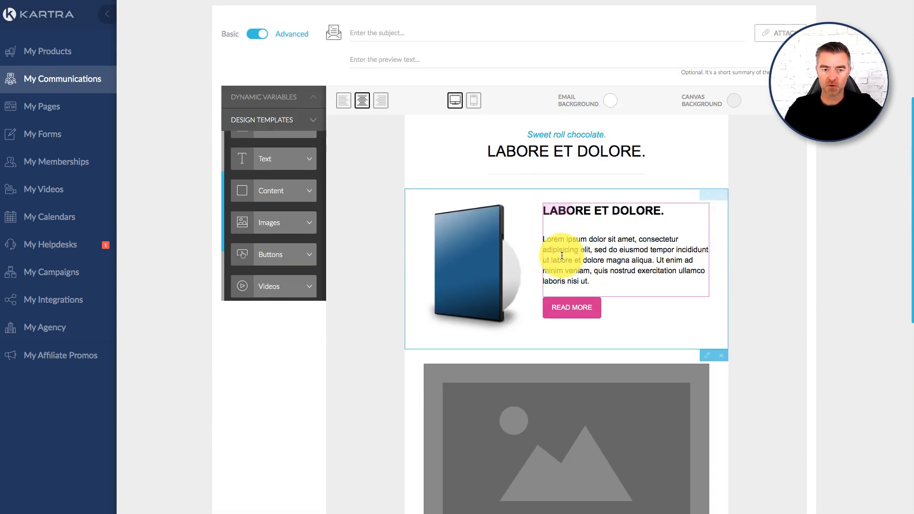
scroll(295, 233, "down", 2)
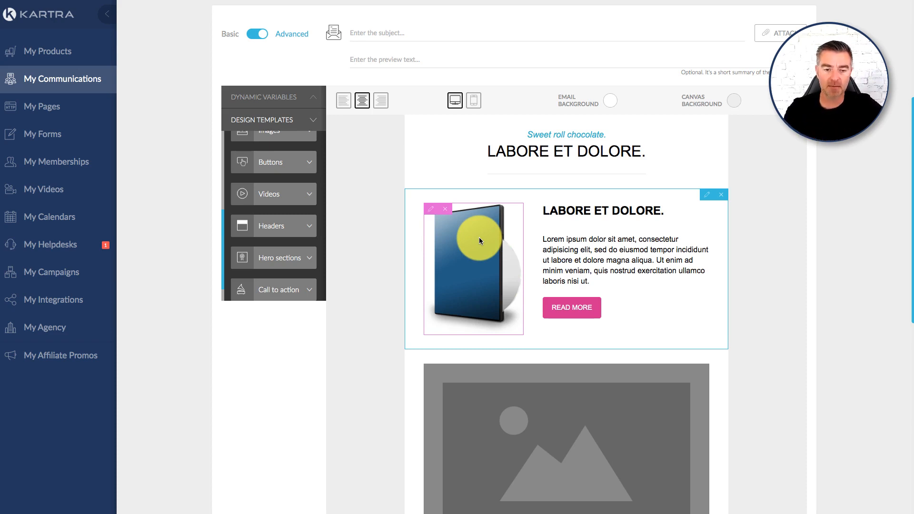
left_click(300, 233)
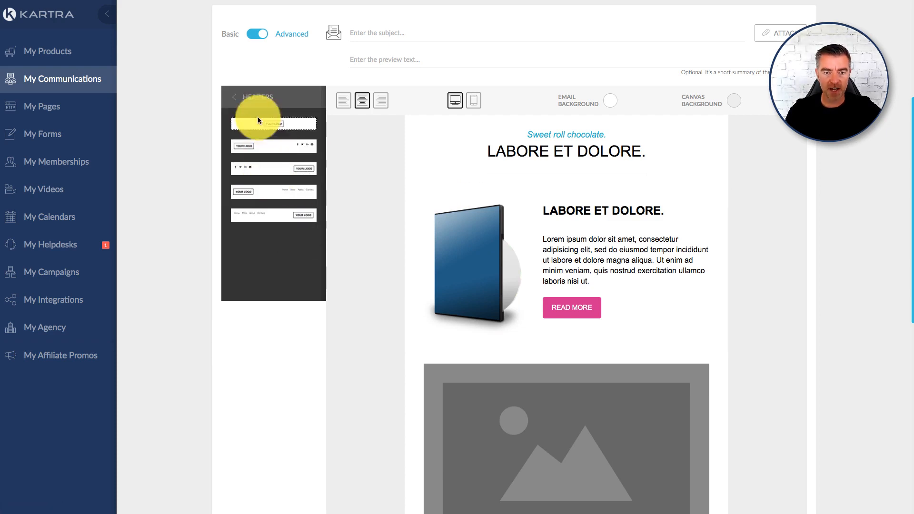
left_click(235, 101)
- Insert the countdown block with black-outlined white circles above the headline at the start of the email
scroll(293, 260, "down", 6)
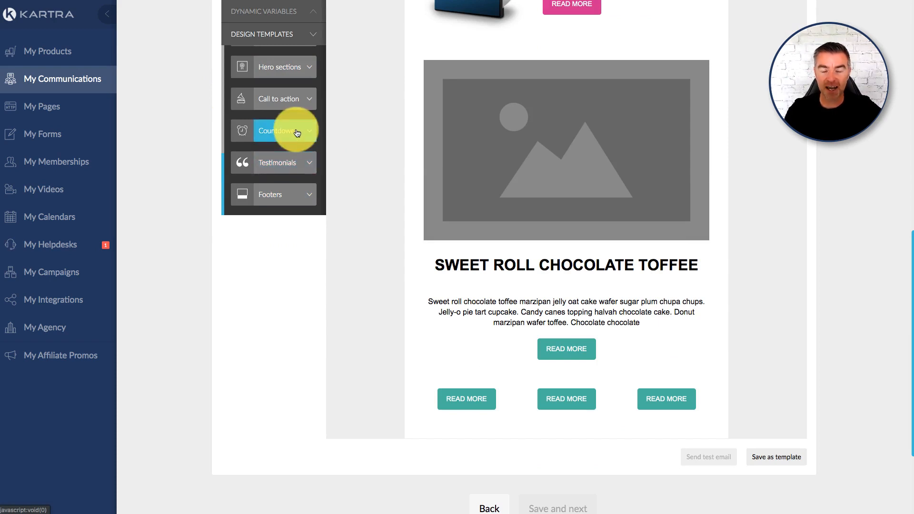
scroll(426, 190, "up", 4)
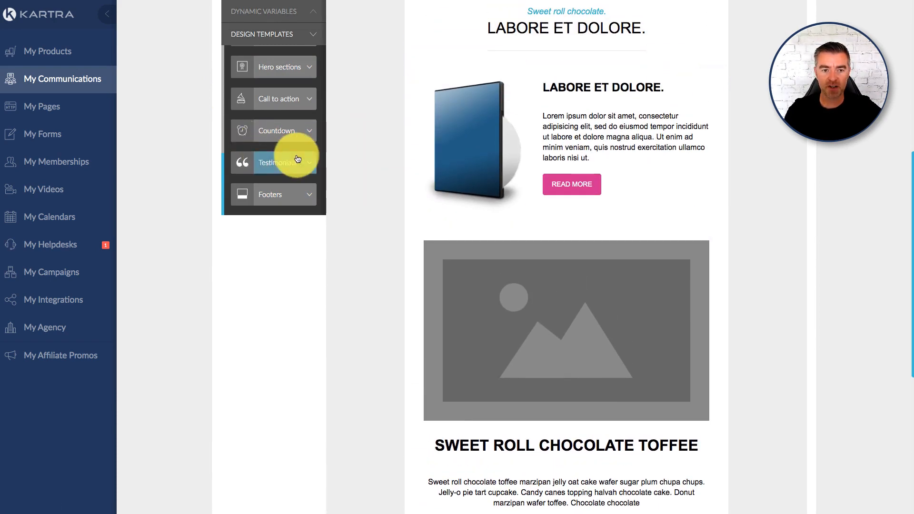
left_click(290, 137)
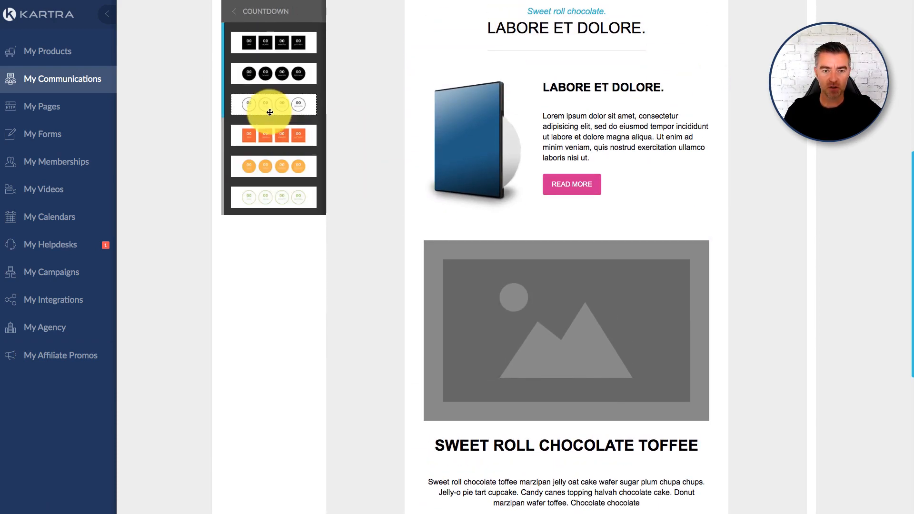
left_click_drag(267, 108, 594, 22)
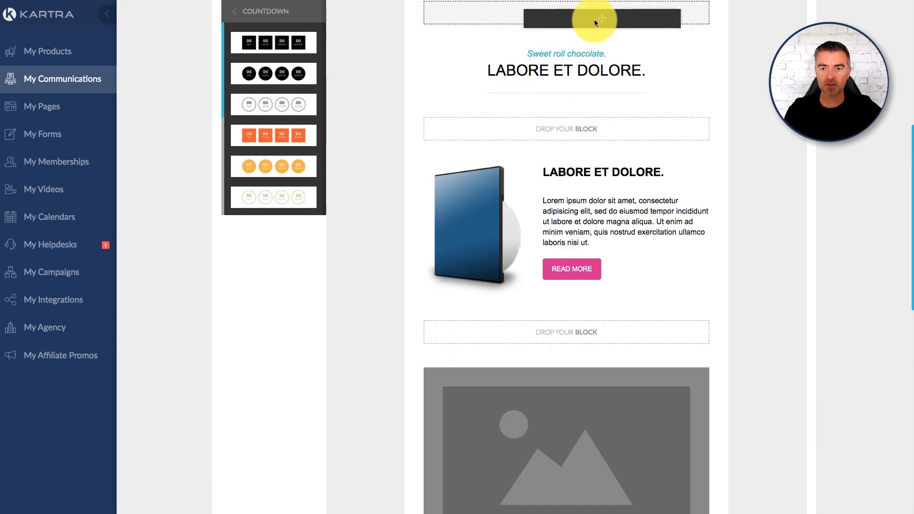
left_click_drag(582, 169, 581, 161)
scroll(547, 183, "up", 3)
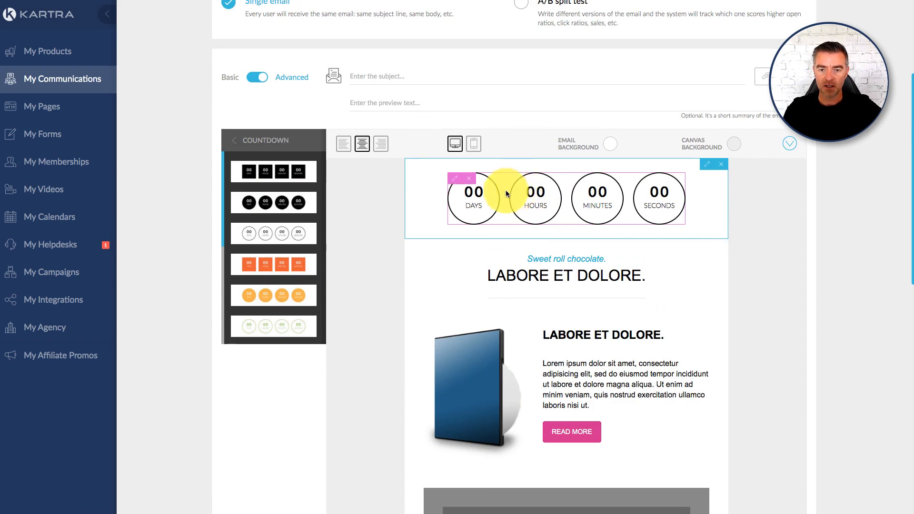
- Open the countdown's settings, read the explanations of the countdown ending types, and close the settings without changes
left_click(453, 178)
left_click(454, 180)
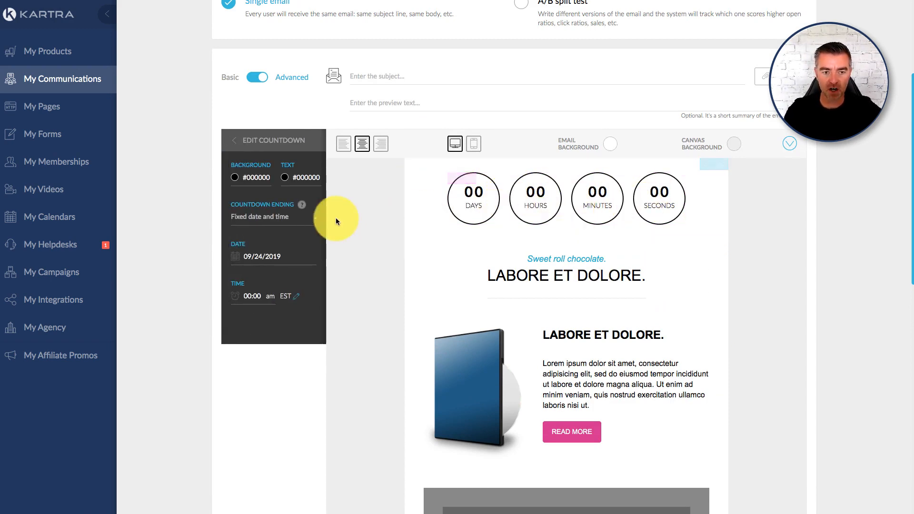
mouse_move(303, 205)
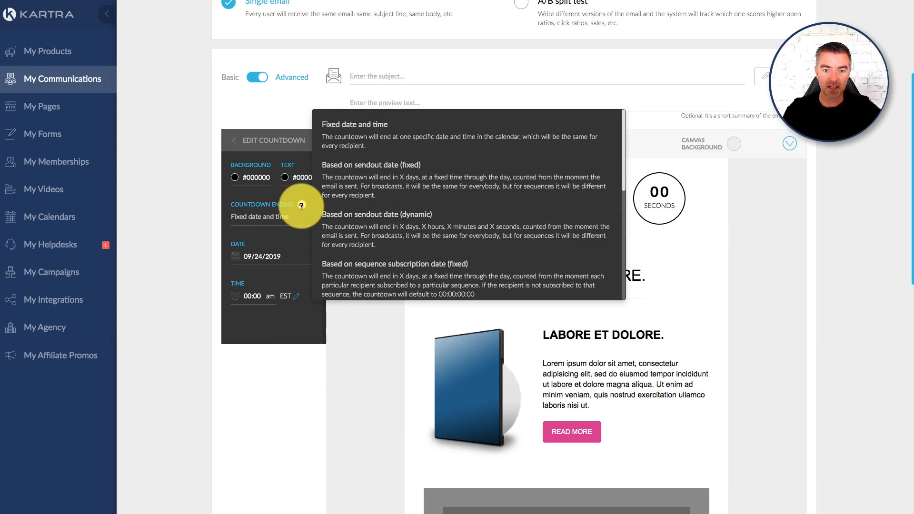
scroll(430, 244, "down", 1)
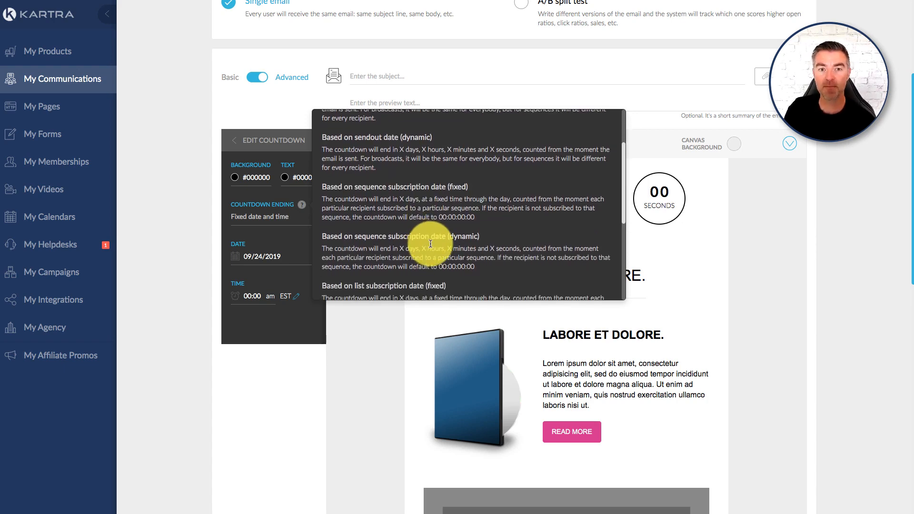
scroll(433, 245, "down", 4)
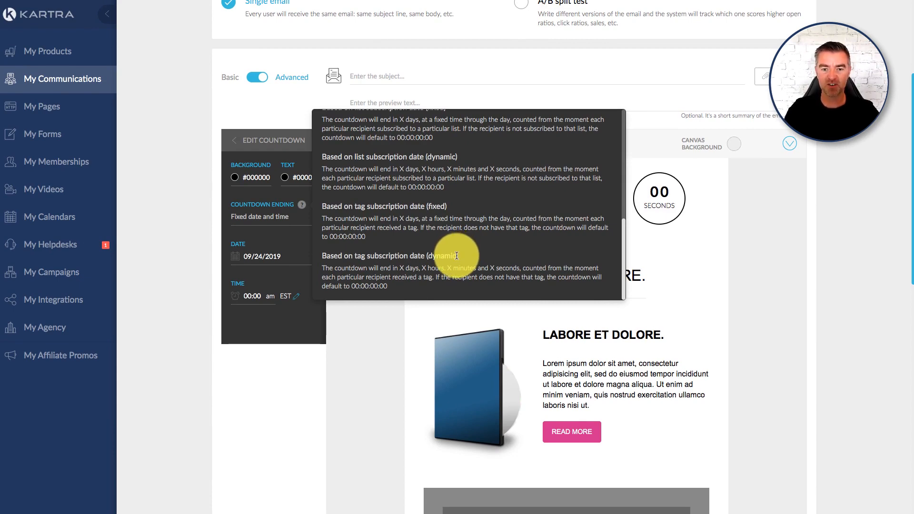
left_click(358, 358)
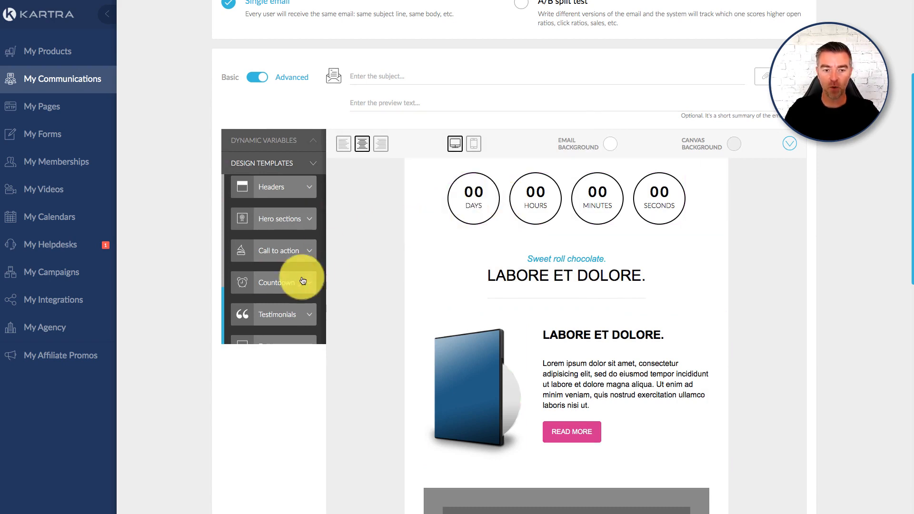
- Add the two-column testimonial block beneath the countdown, and the testimonial with a large portrait before the quote directly above it
left_click(285, 307)
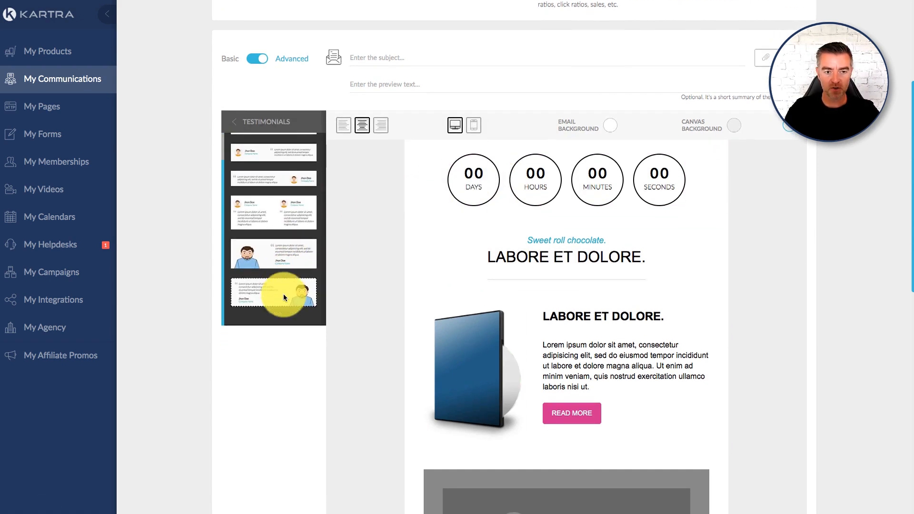
scroll(285, 295, "down", 1)
left_click_drag(259, 200, 596, 274)
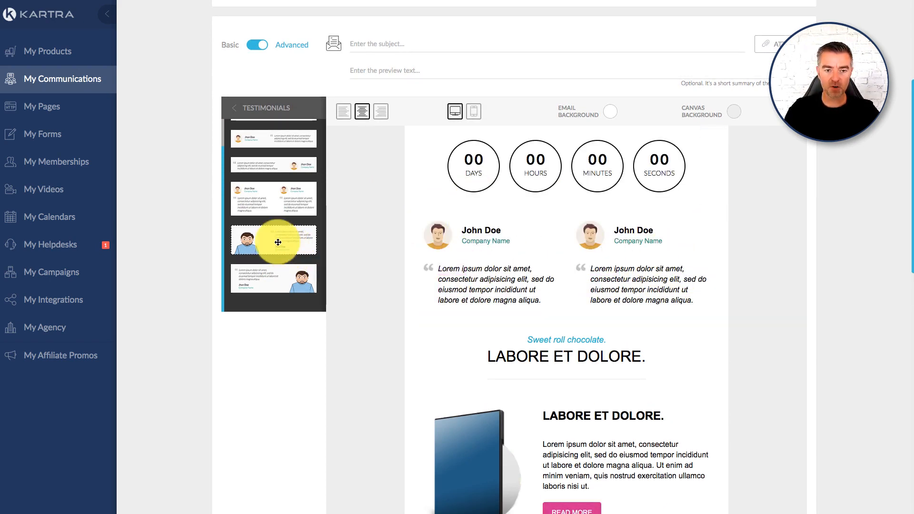
left_click_drag(275, 238, 584, 285)
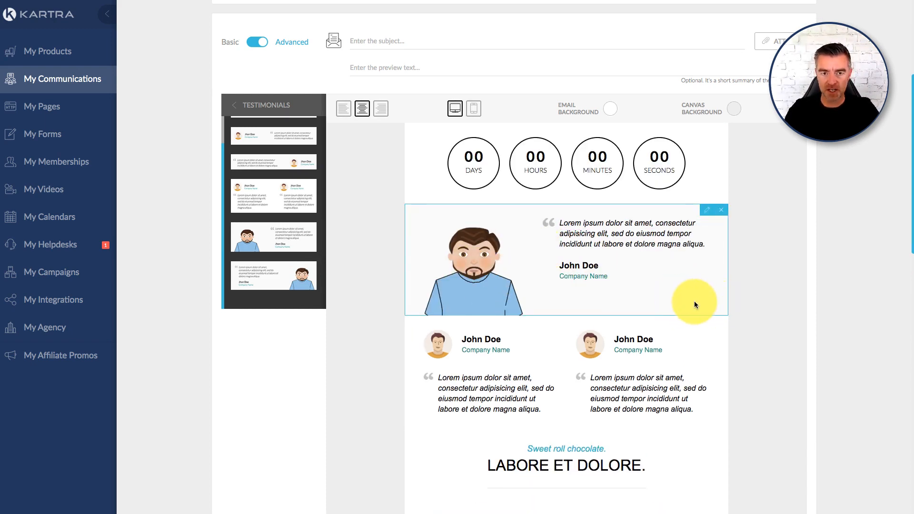
scroll(681, 309, "down", 2)
scroll(680, 311, "up", 3)
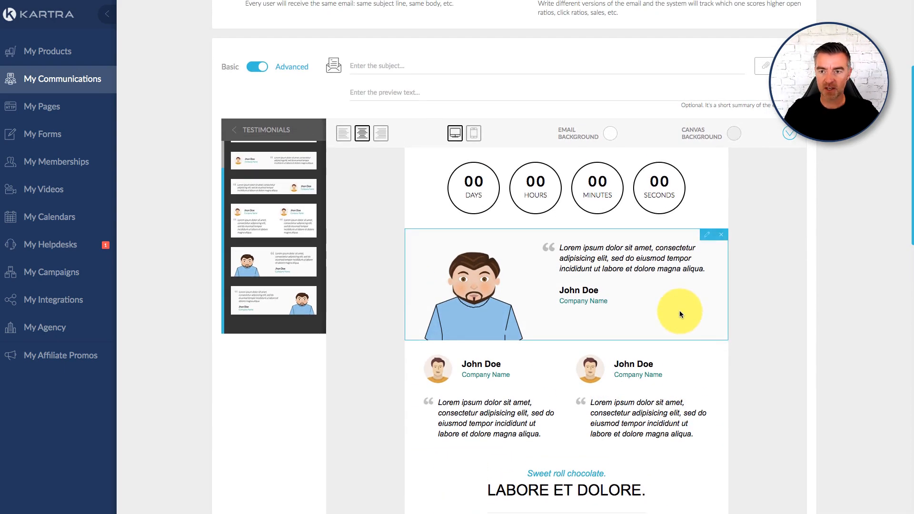
- Set the canvas background of the email to dark red
left_click(733, 133)
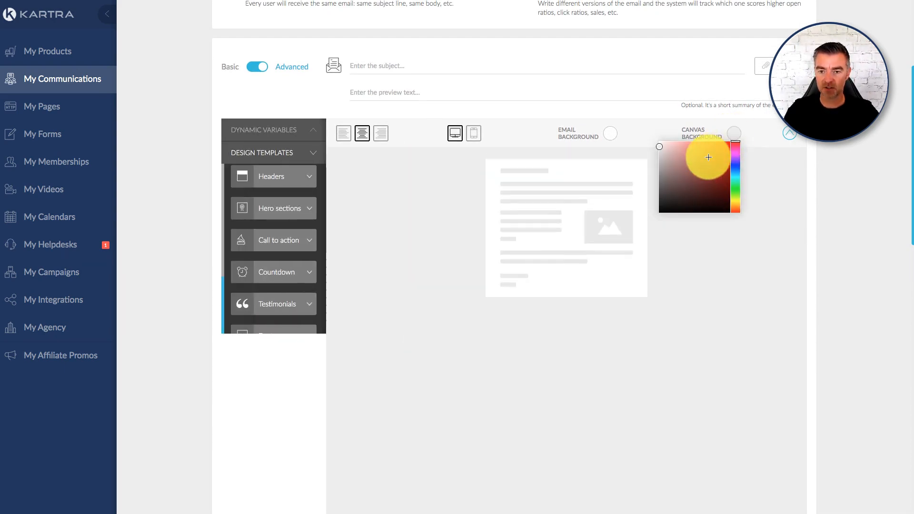
left_click_drag(708, 157, 735, 179)
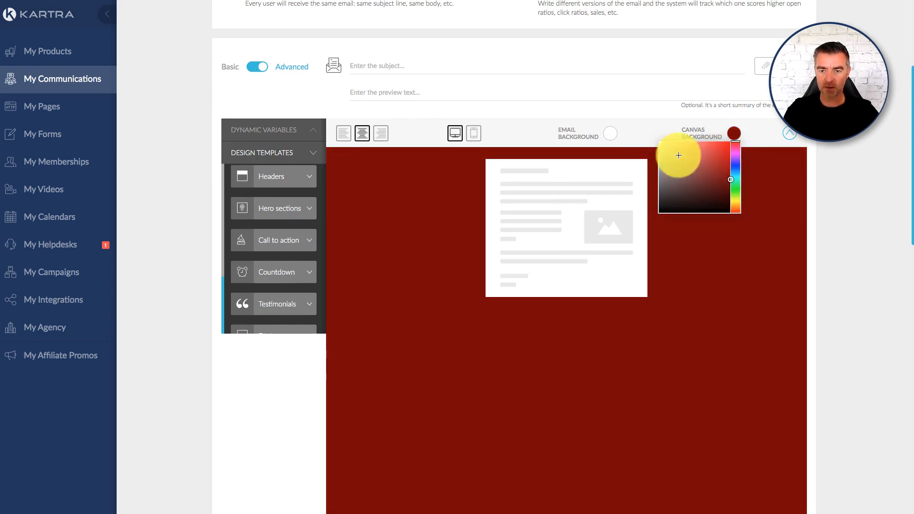
left_click(642, 97)
left_click(618, 108)
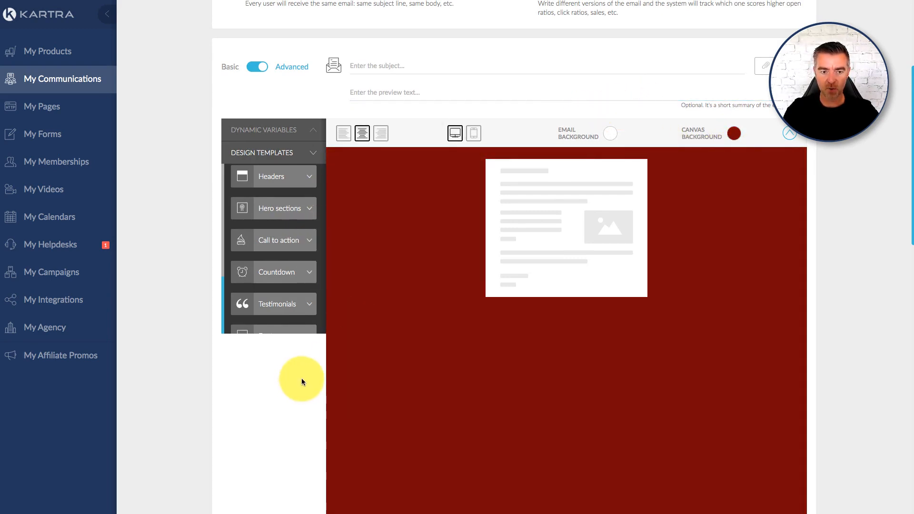
- Switch the email design to the mobile view and look over the message page
left_click(474, 133)
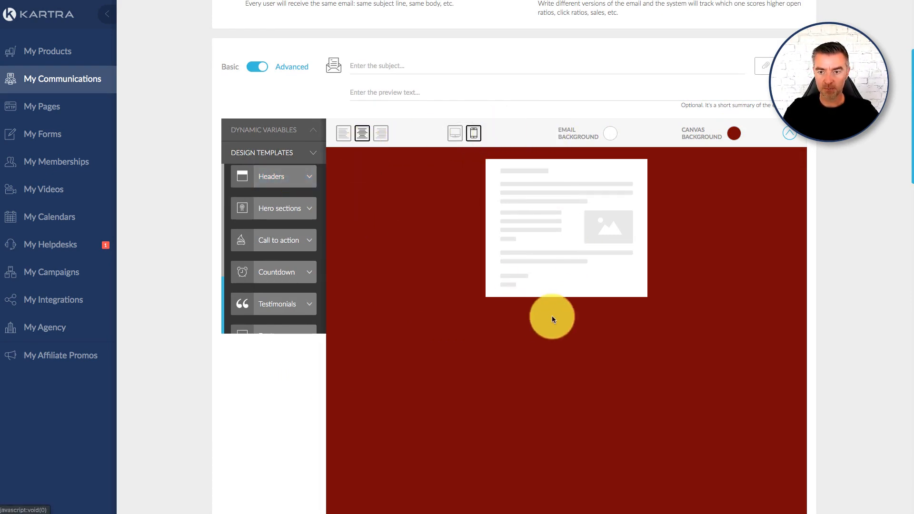
scroll(670, 328, "down", 2)
scroll(670, 328, "up", 2)
scroll(670, 331, "up", 4)
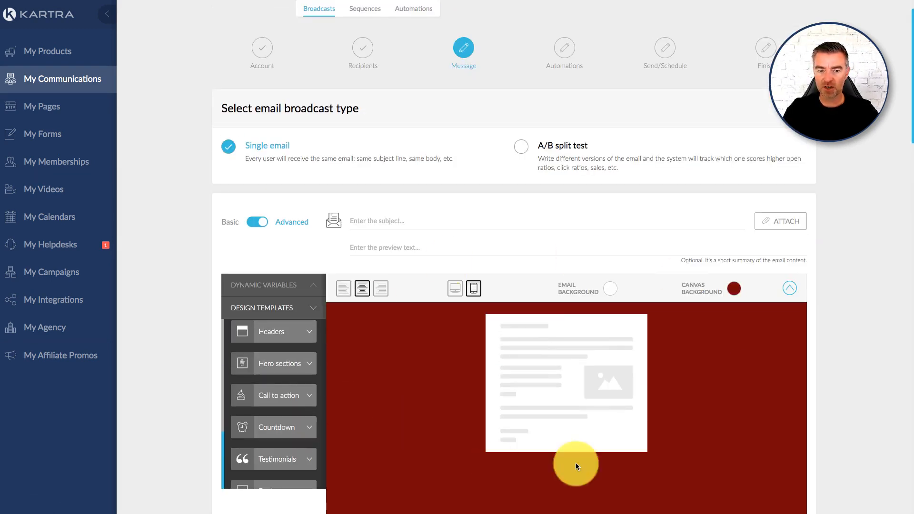
scroll(696, 316, "down", 6)
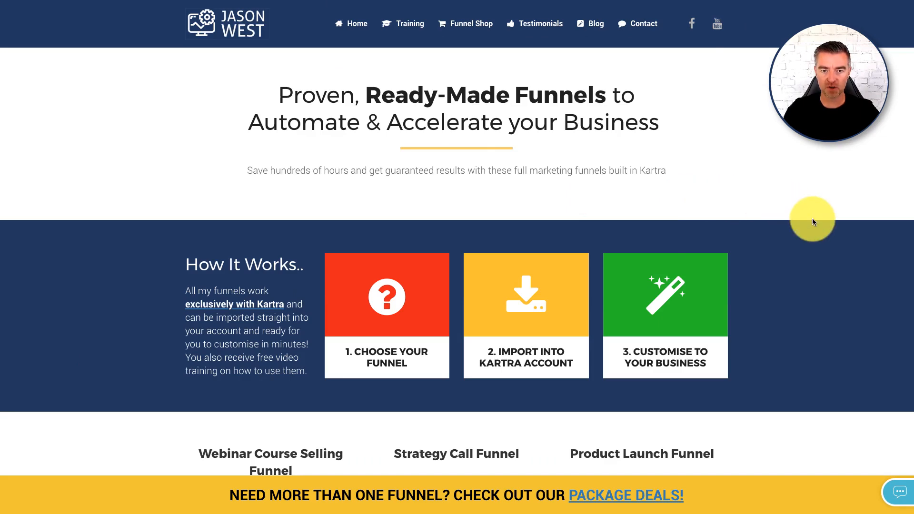
- Browse the ready-made Kartra funnels and coach website templates offered on the funnel shop page
scroll(817, 224, "down", 3)
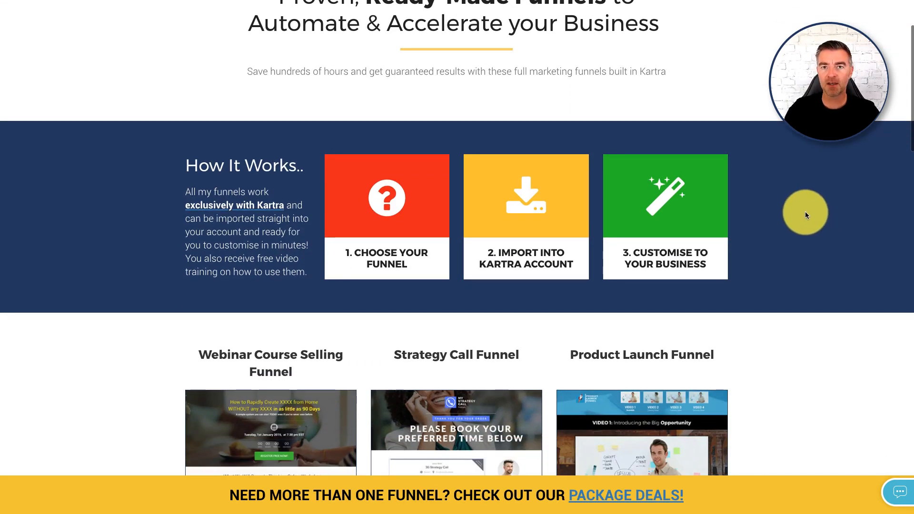
scroll(808, 219, "down", 1)
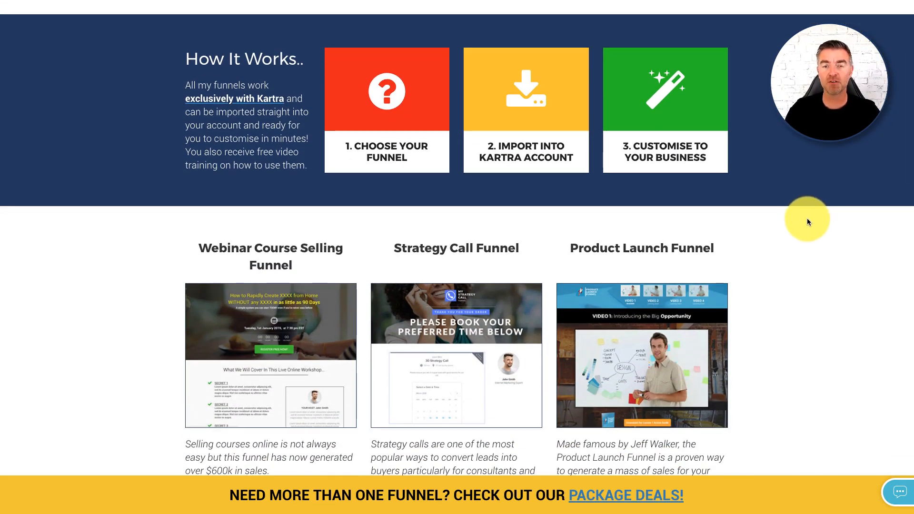
scroll(801, 215, "down", 1)
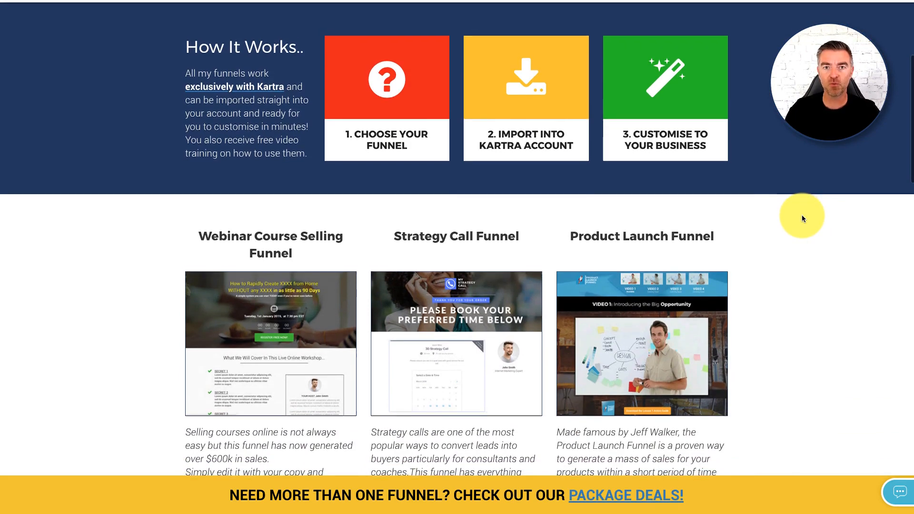
scroll(801, 215, "down", 1)
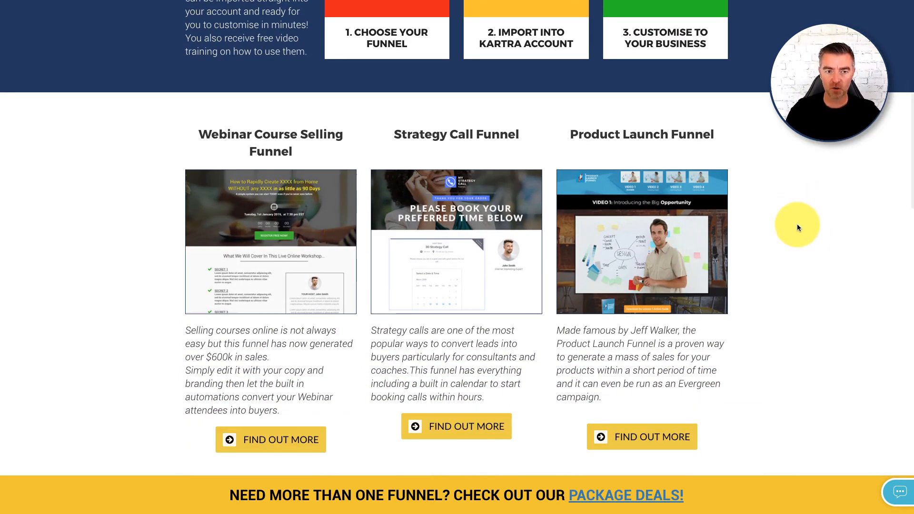
scroll(817, 255, "down", 1)
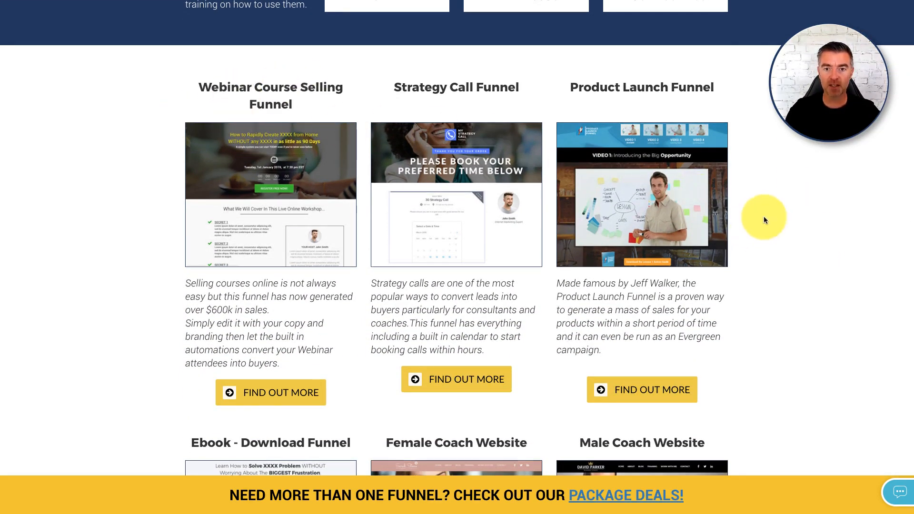
scroll(807, 245, "down", 1)
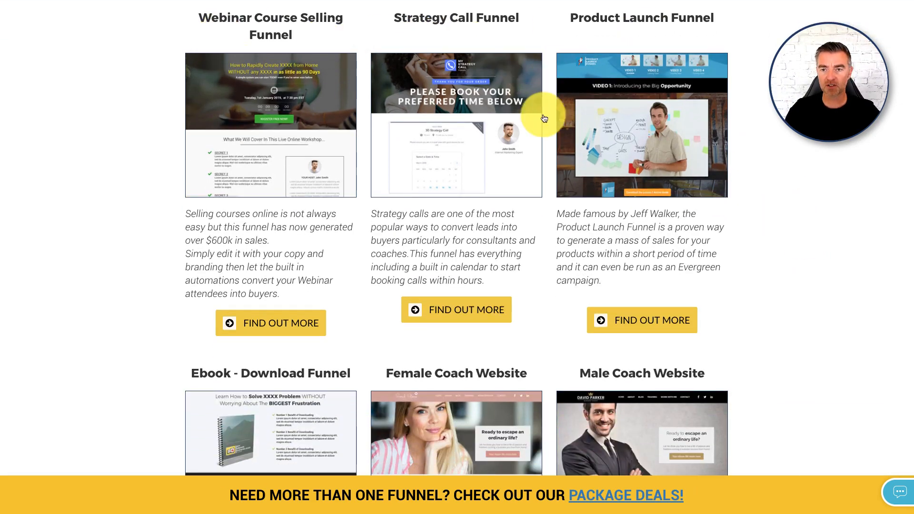
scroll(757, 164, "down", 5)
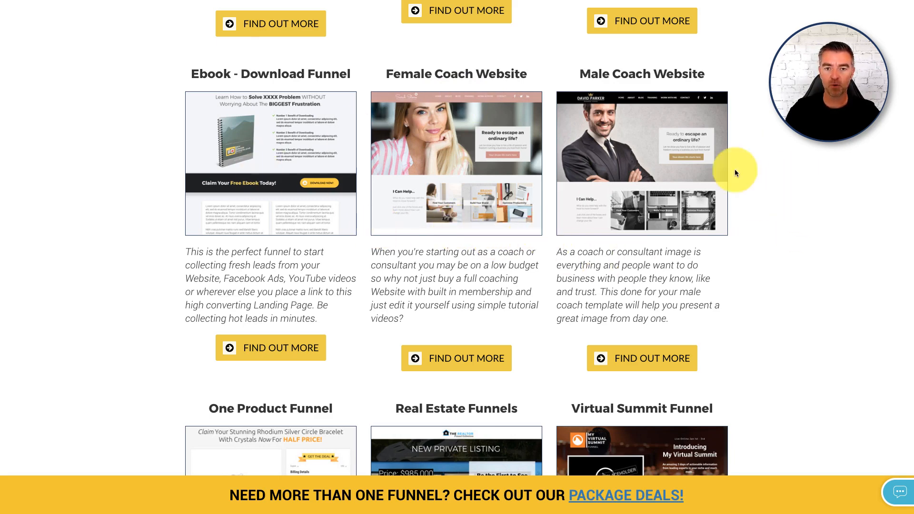
- Look over the remaining funnel offers down to the agency website funnel, and review the How It Works section and the first row of funnels
scroll(803, 222, "down", 2)
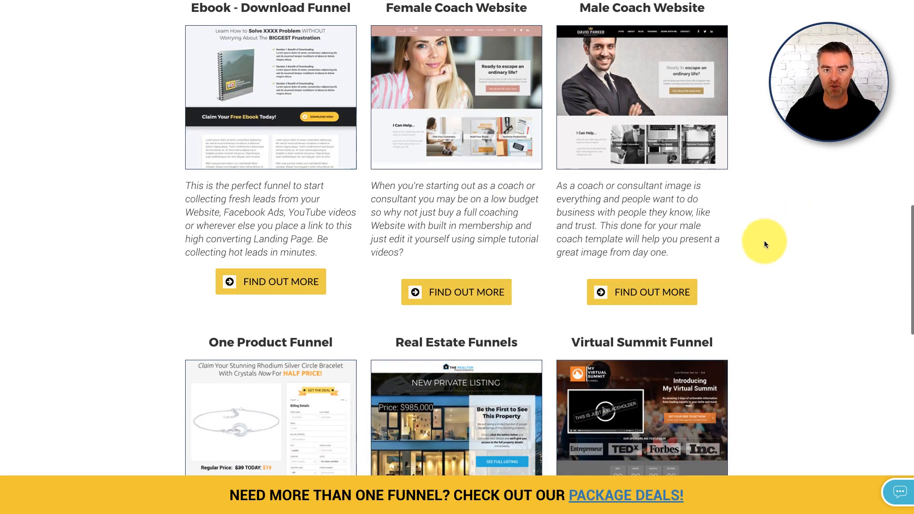
scroll(636, 238, "down", 10)
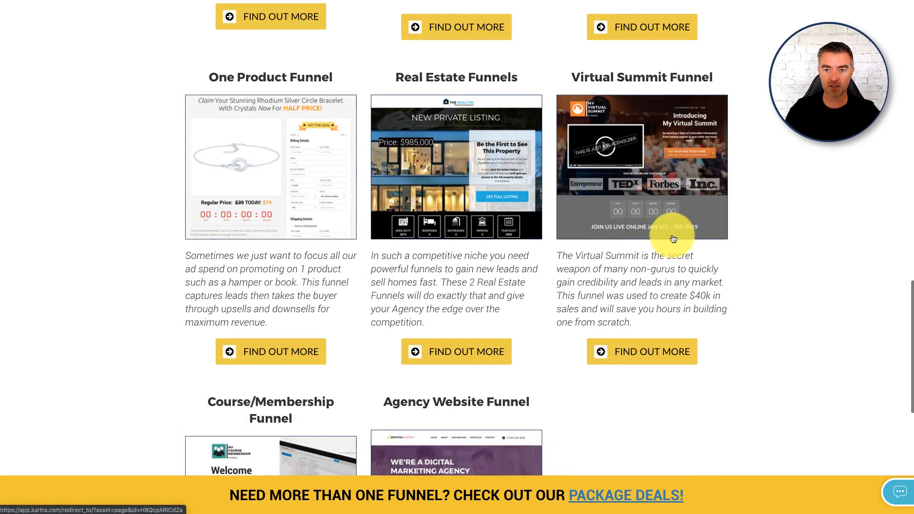
scroll(724, 320, "down", 3)
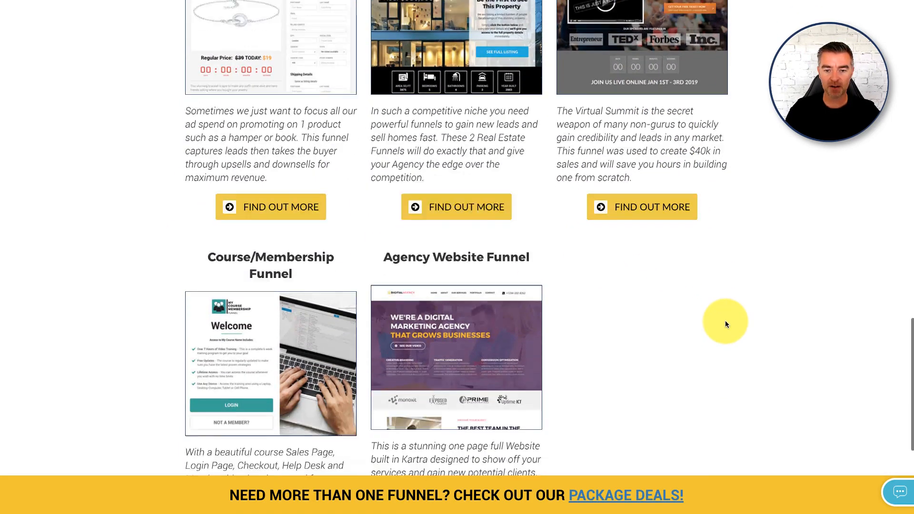
scroll(725, 322, "up", 20)
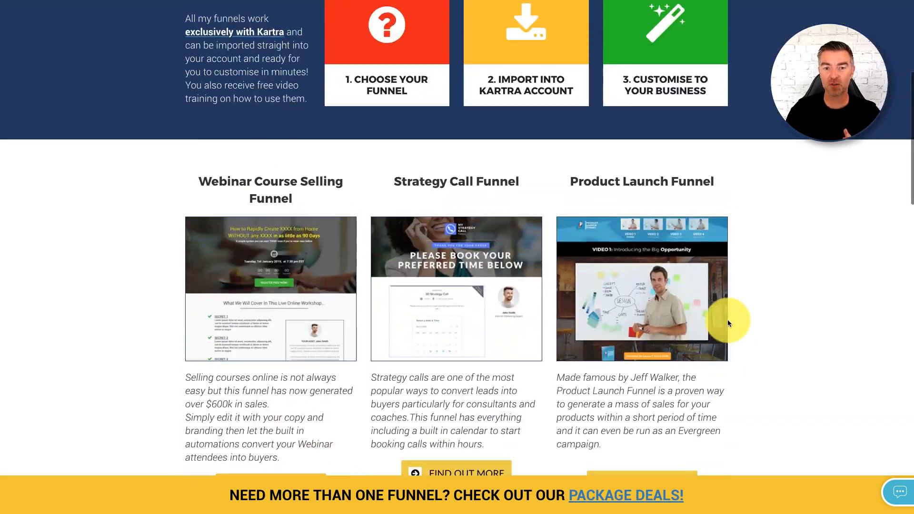
scroll(727, 322, "down", 16)
scroll(727, 323, "up", 5)
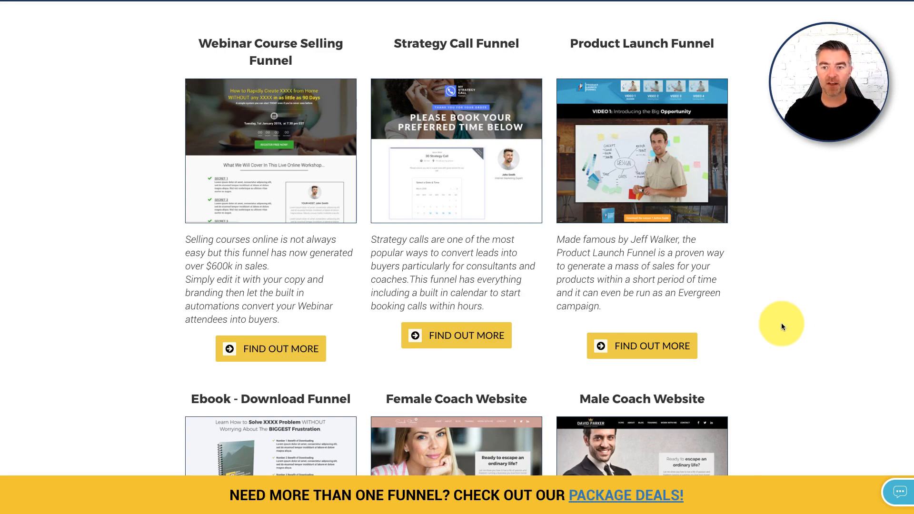
scroll(792, 288, "up", 9)
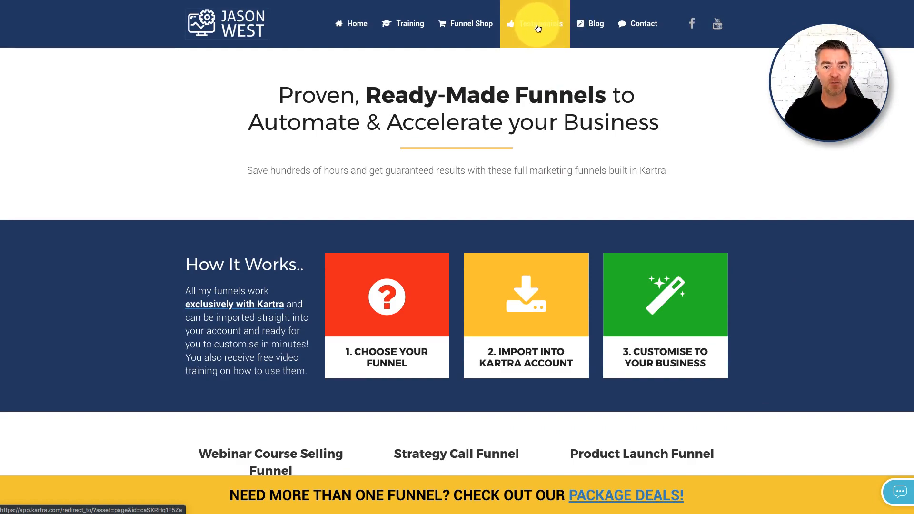
scroll(763, 203, "down", 3)
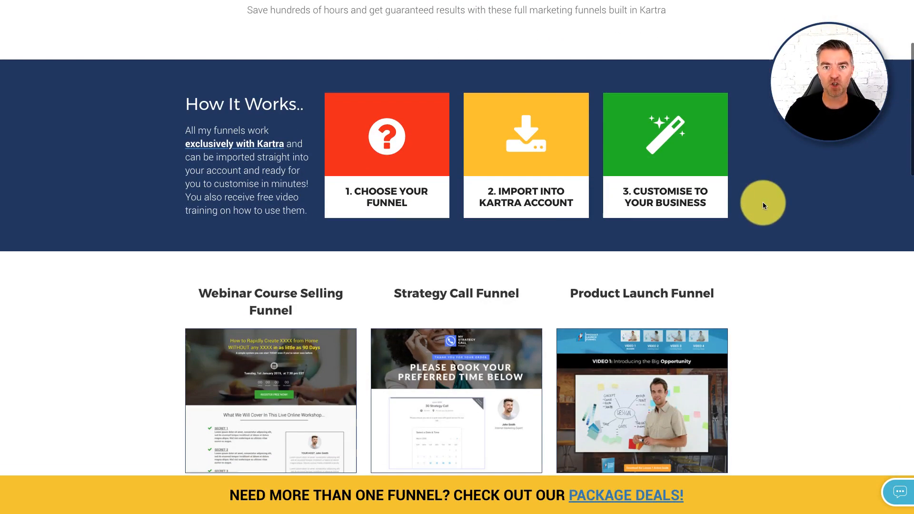
scroll(797, 205, "down", 4)
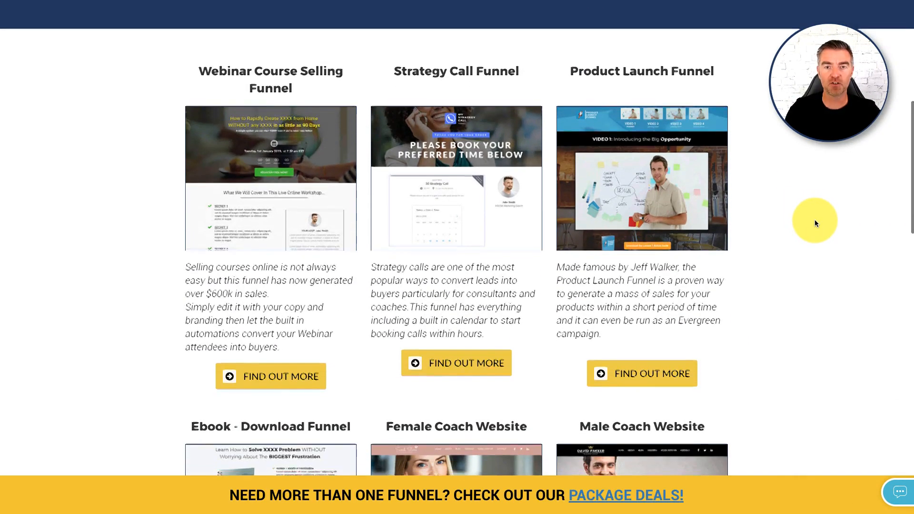